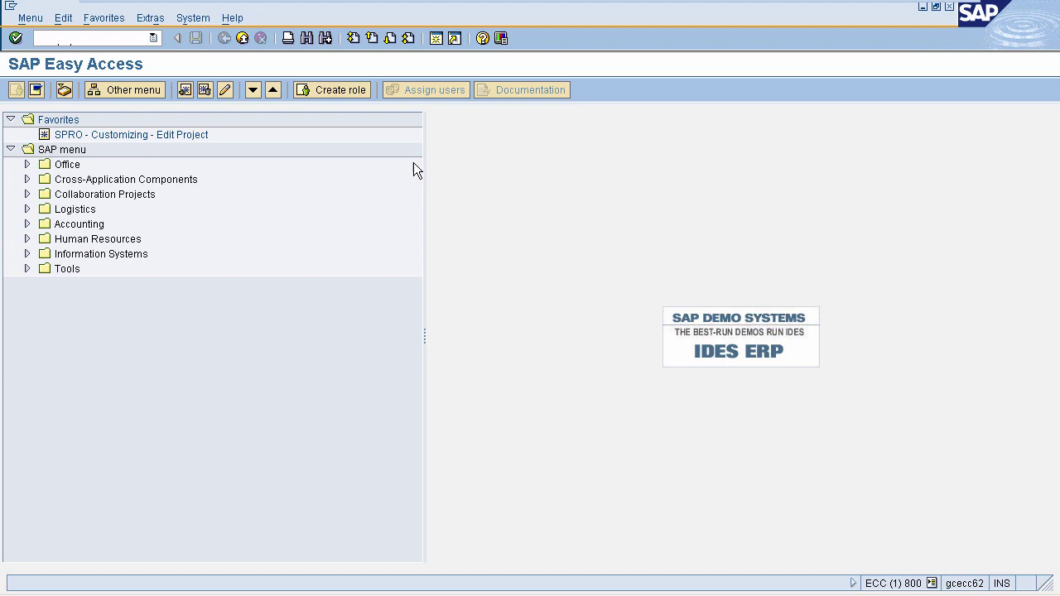
Step: Run transaction SPRO and display the SAP Reference IMG
click(82, 39)
text(spro)
key(Return)
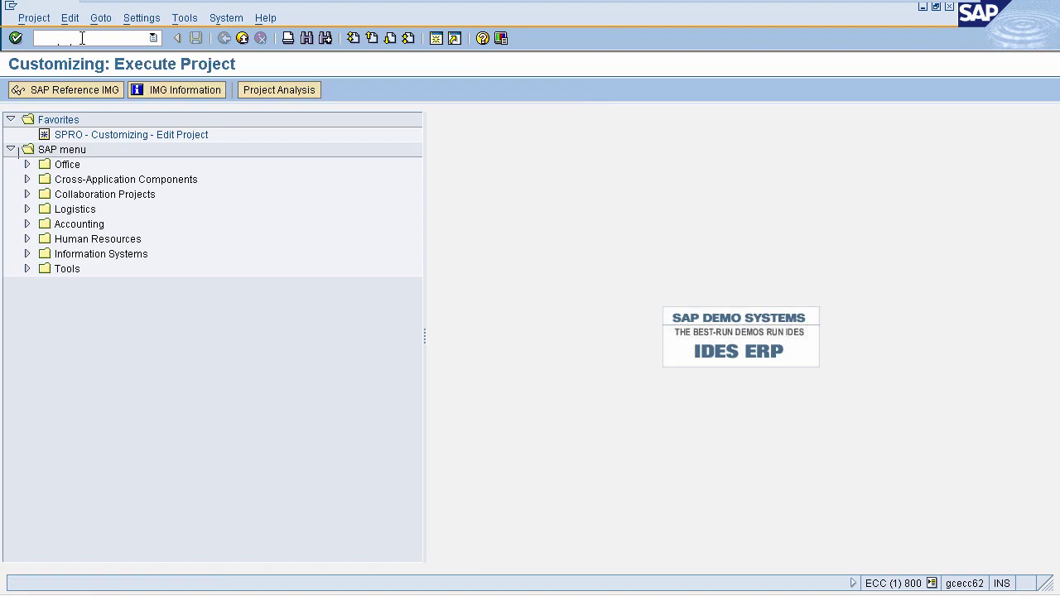
click(61, 89)
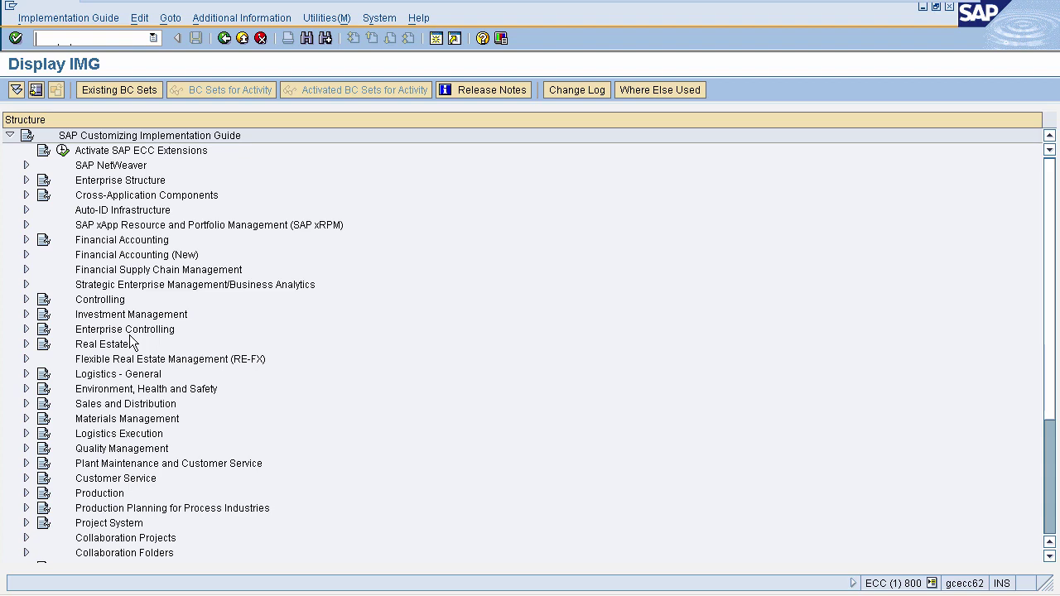
Step: Open the Define Storage Bin Types activity under Logistics Execution, Warehouse Management, Master Data, Storage Bins
click(25, 433)
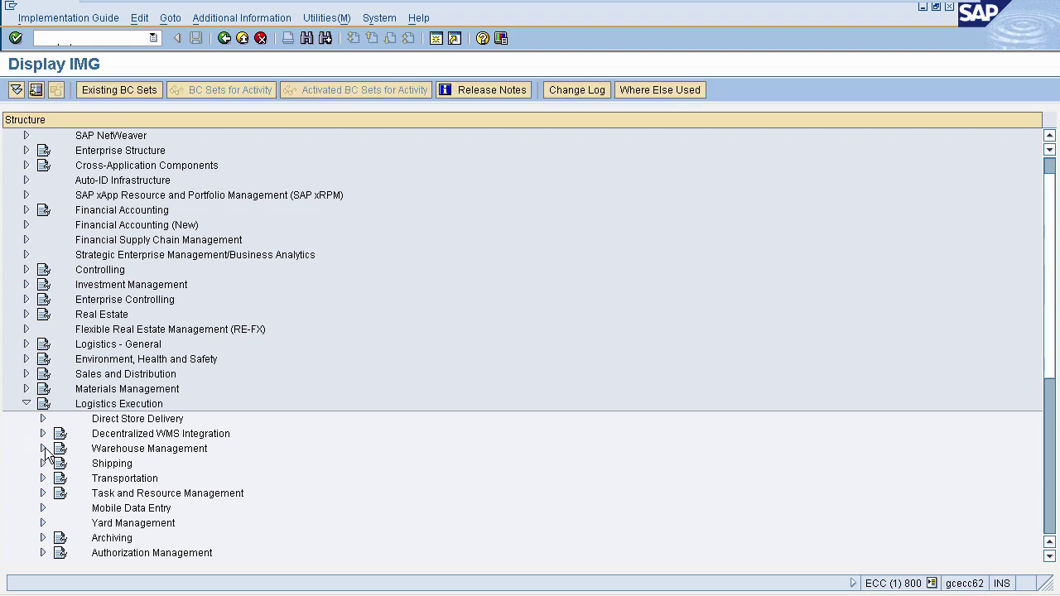
click(42, 448)
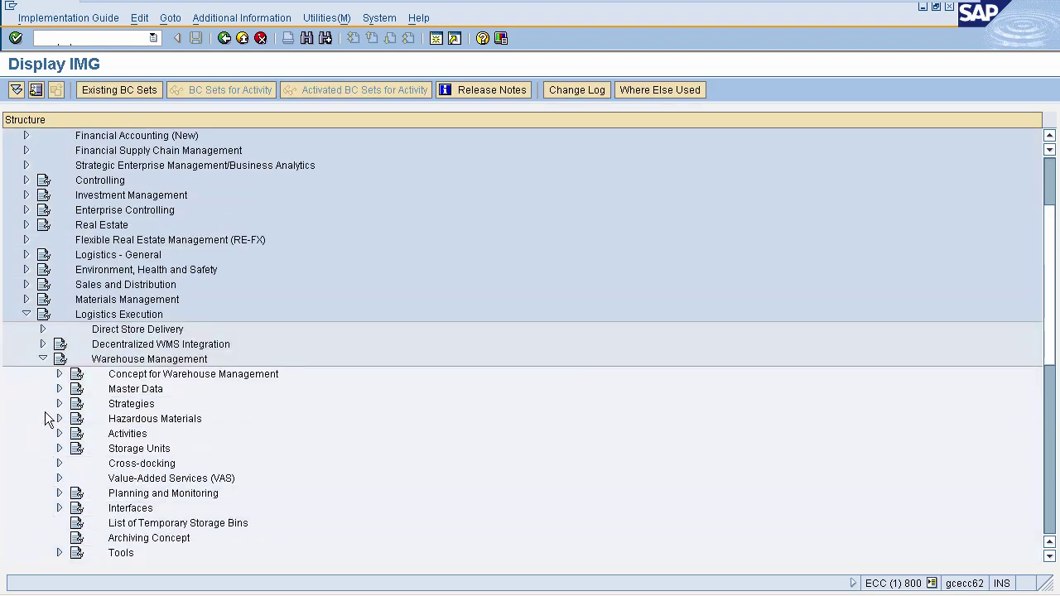
click(59, 389)
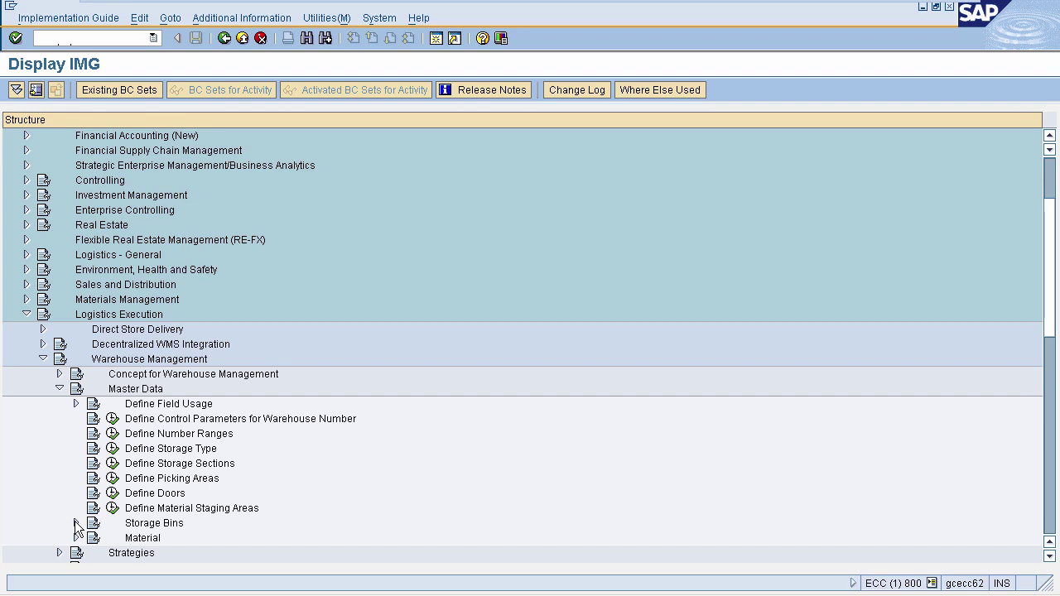
click(76, 522)
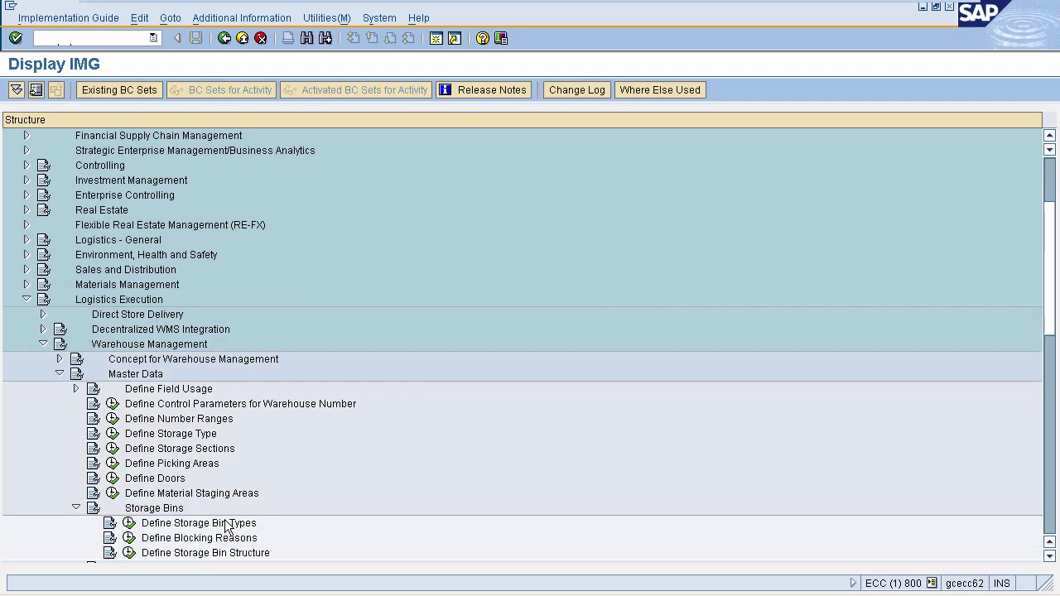
click(129, 523)
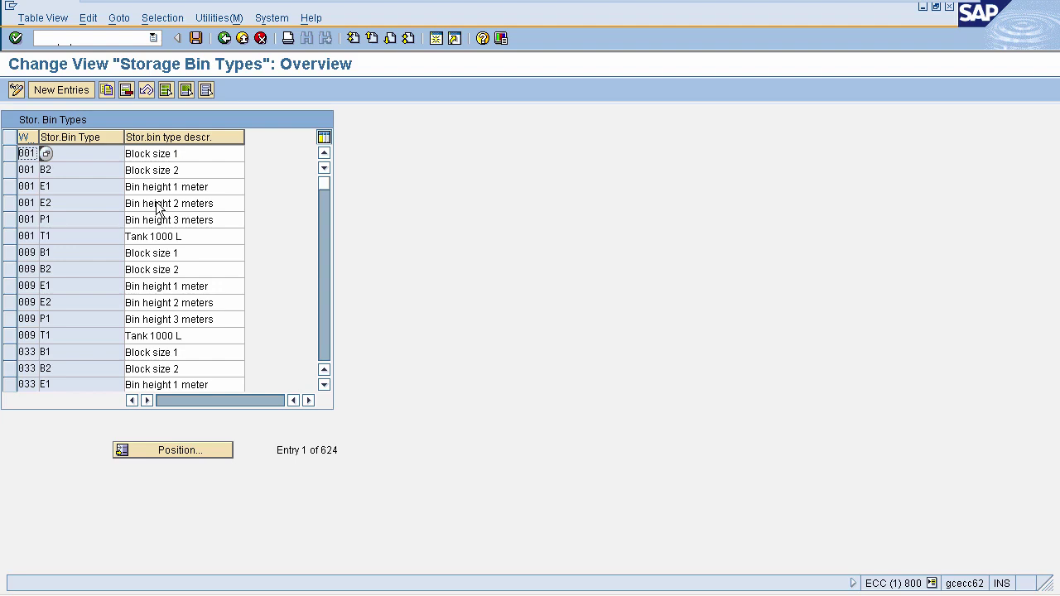
Step: Add a new storage bin type P1 for warehouse 998 with the description "Block size 1 mtr"
click(67, 92)
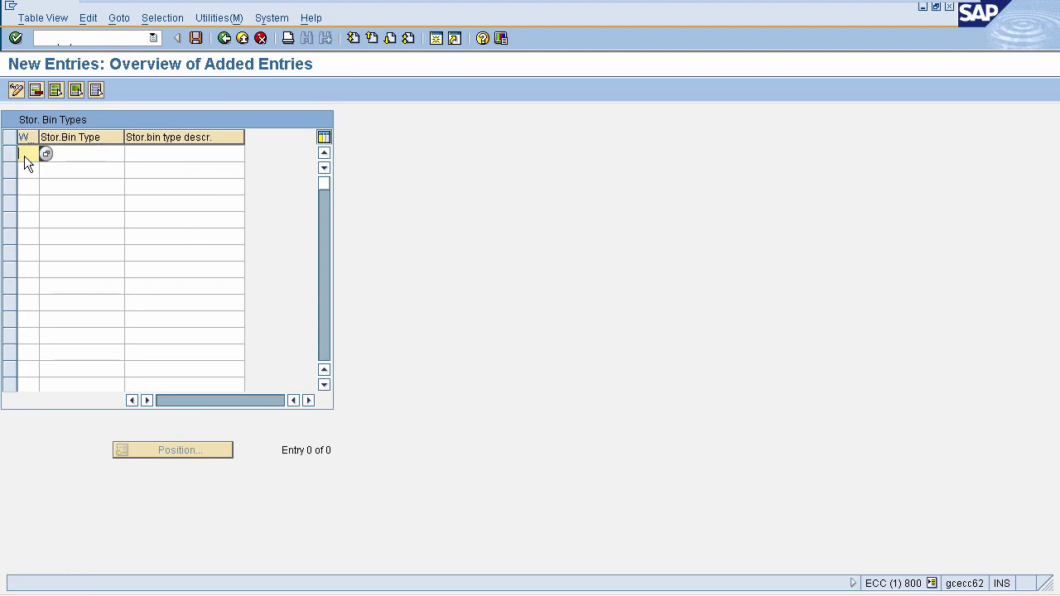
click(79, 153)
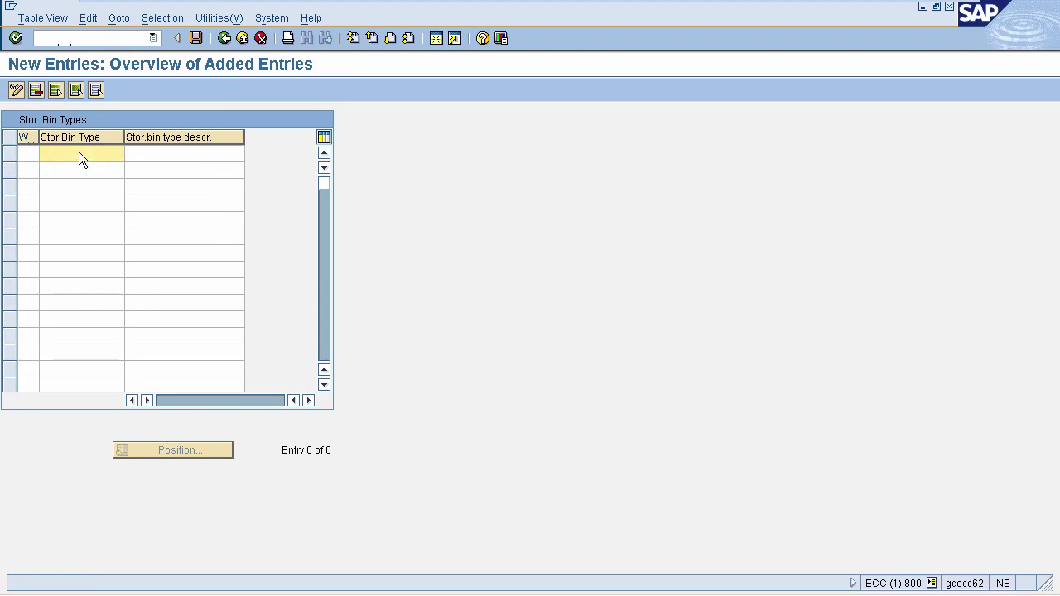
click(159, 155)
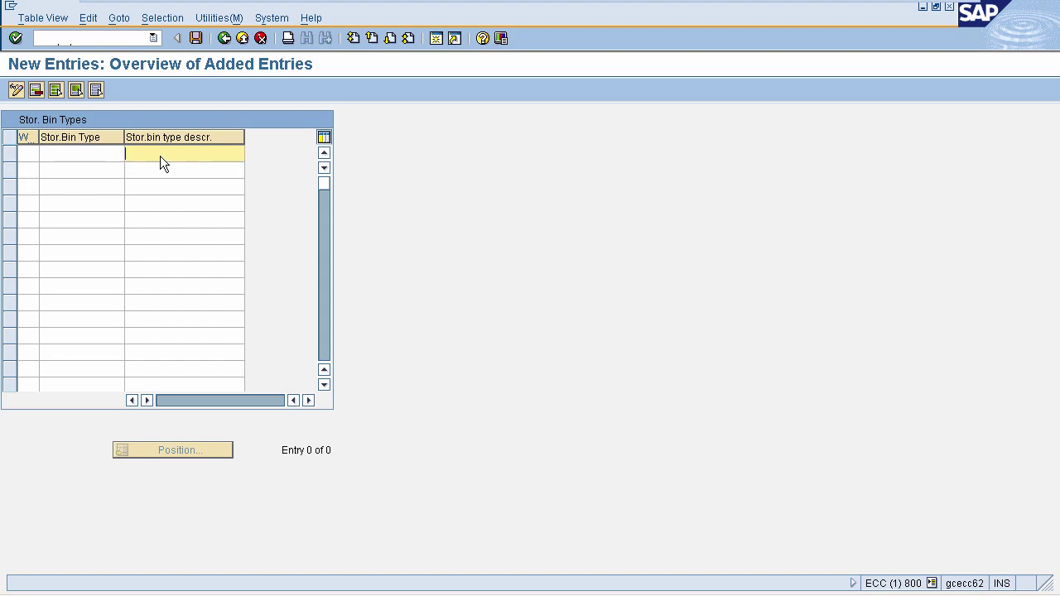
click(31, 153)
text(999)
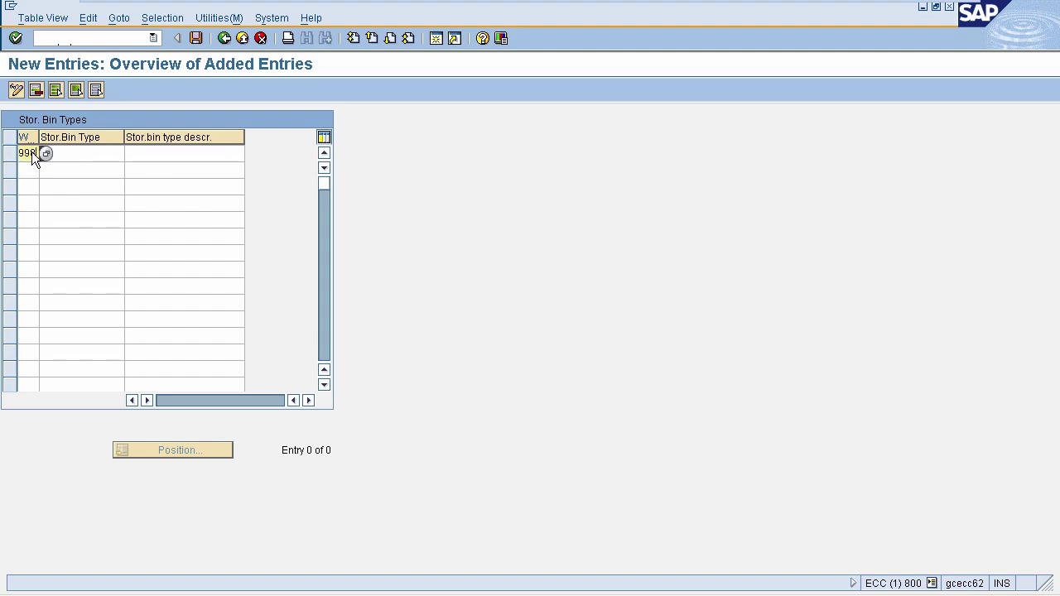
click(65, 156)
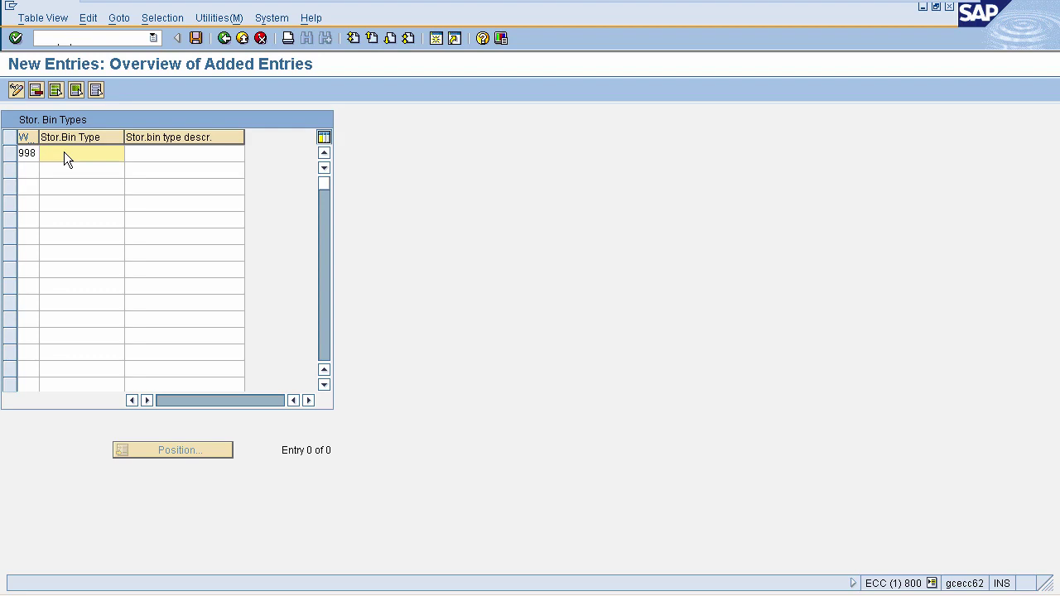
text(p1)
click(140, 157)
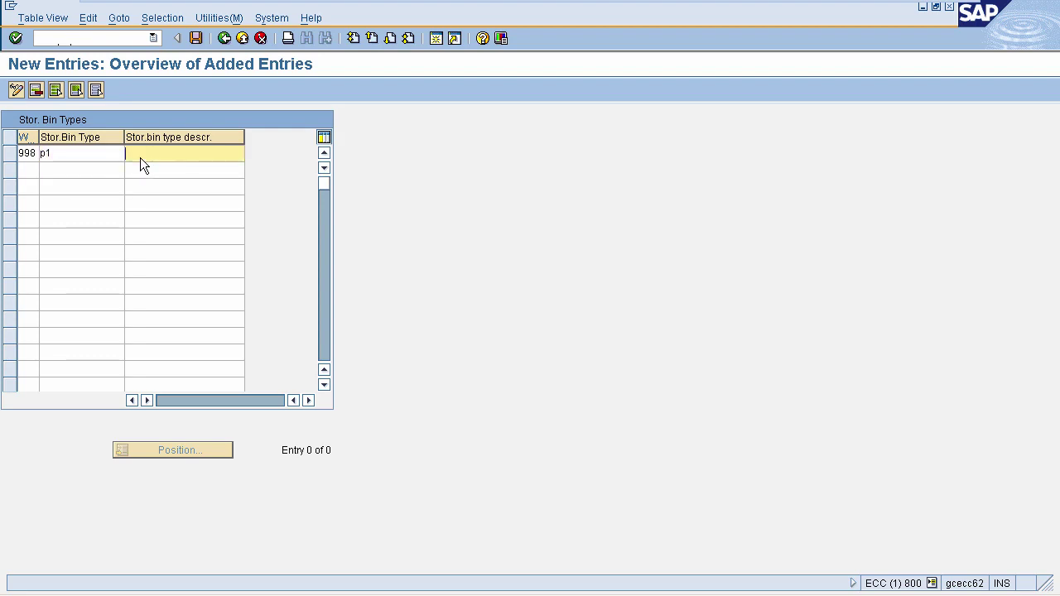
text(Block size 1 mtr)
key(Return)
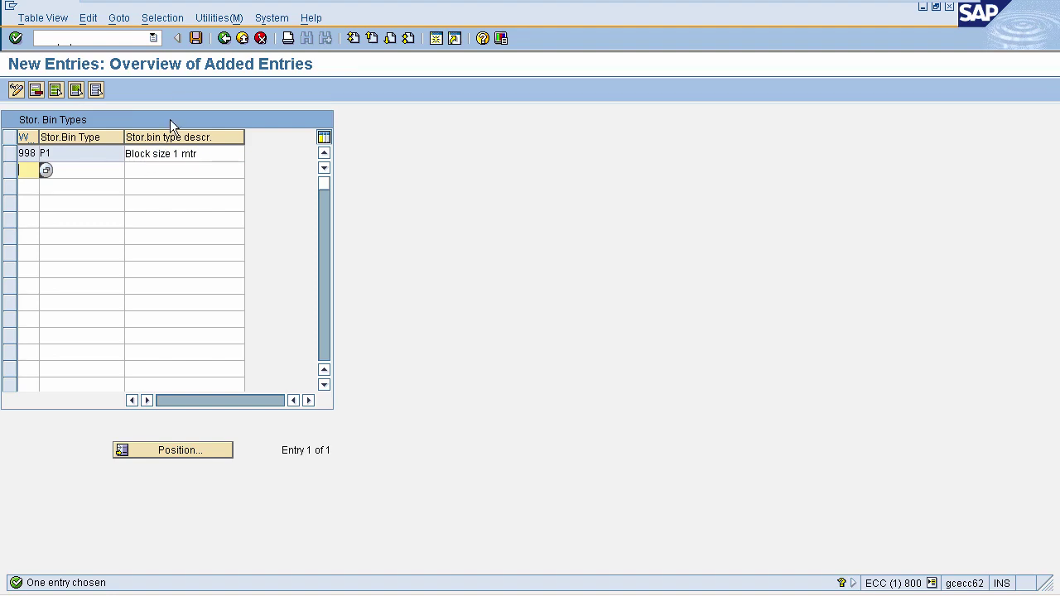
Step: Save the new storage bin type under the proposed customizing request and return to the implementation guide
click(195, 40)
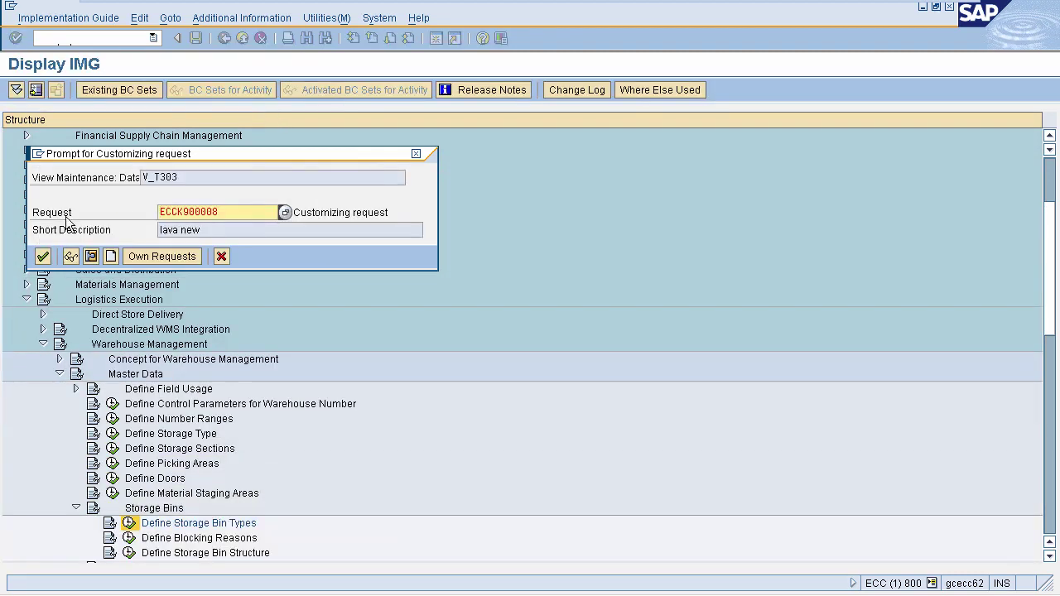
click(42, 256)
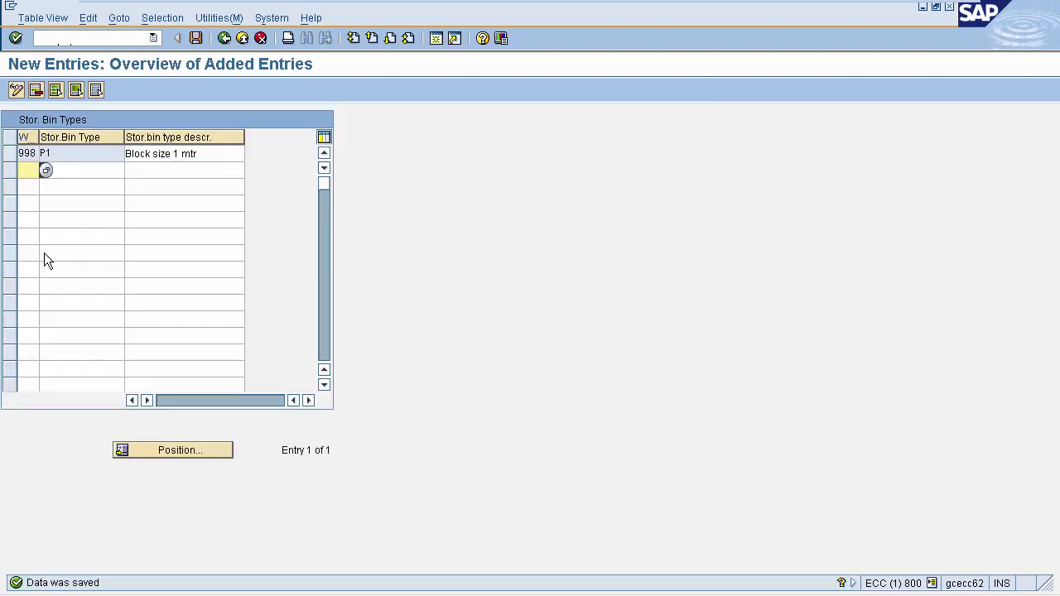
click(80, 158)
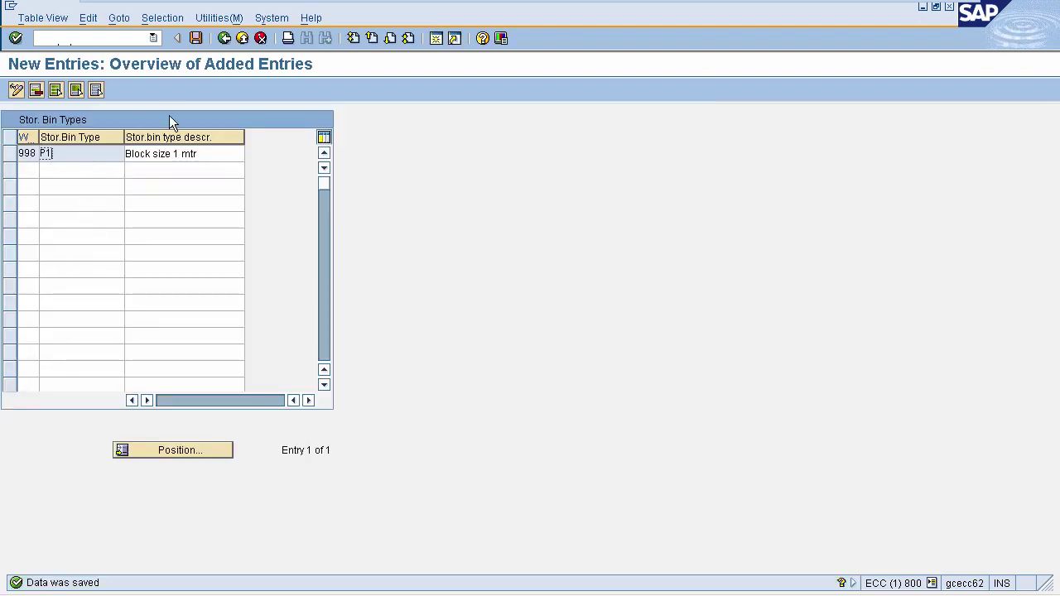
click(224, 39)
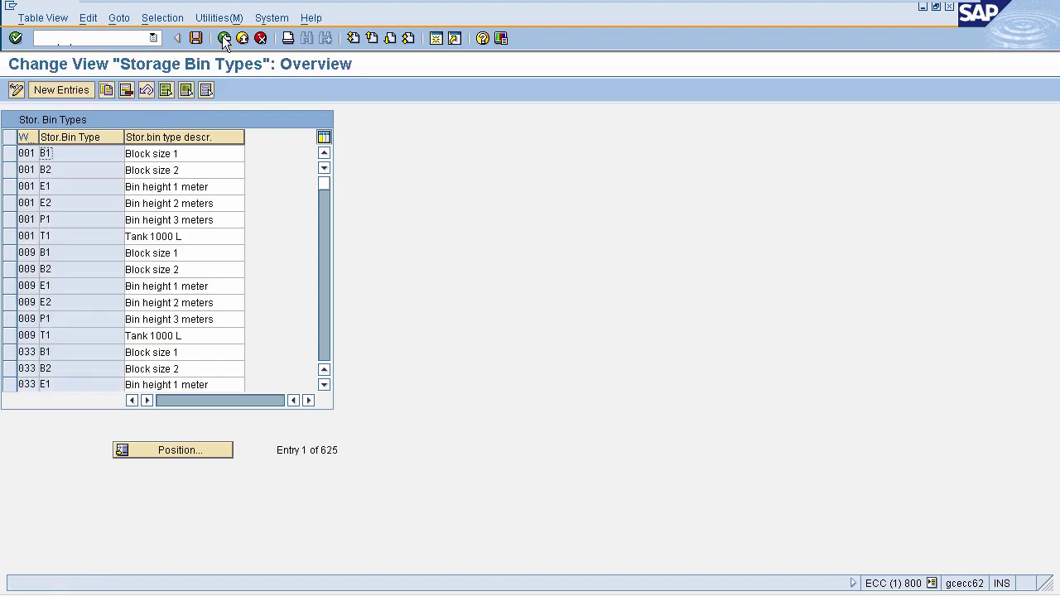
key(F3)
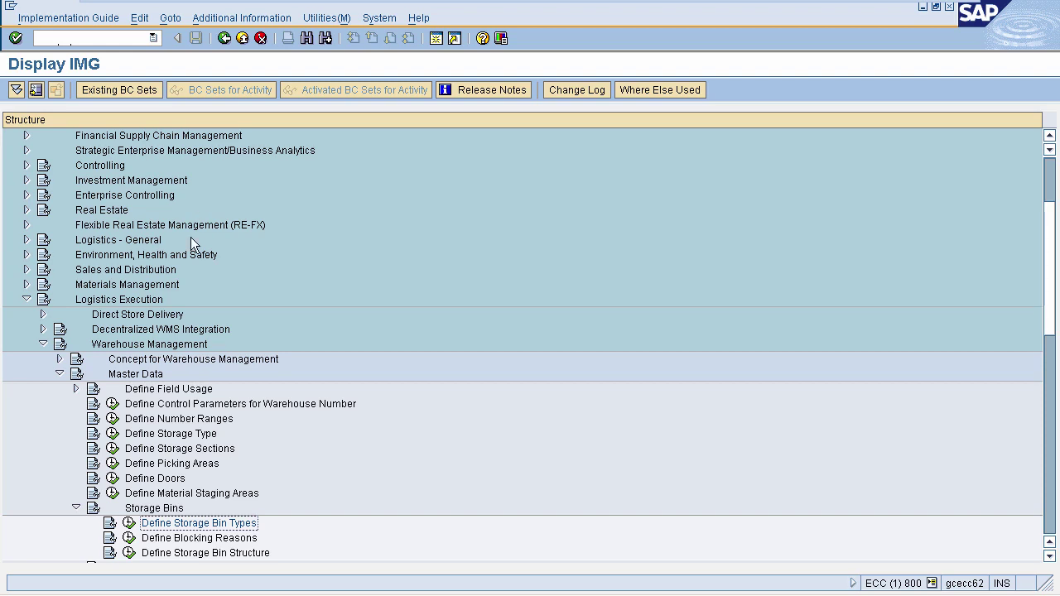
Step: Open the Define Storage Bin Structure activity under Storage Bins and start a new entry
click(116, 300)
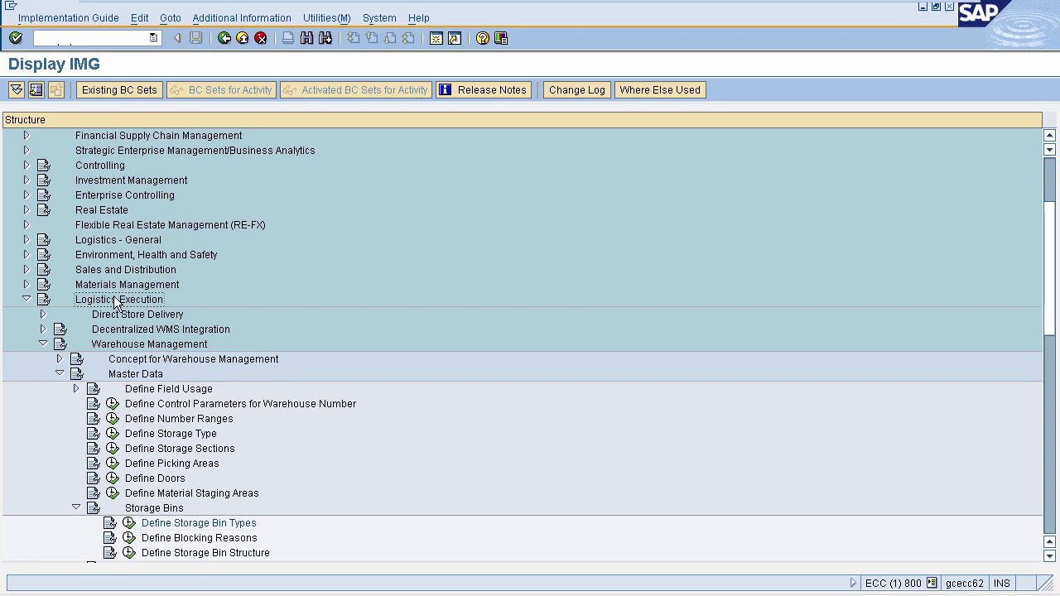
click(135, 345)
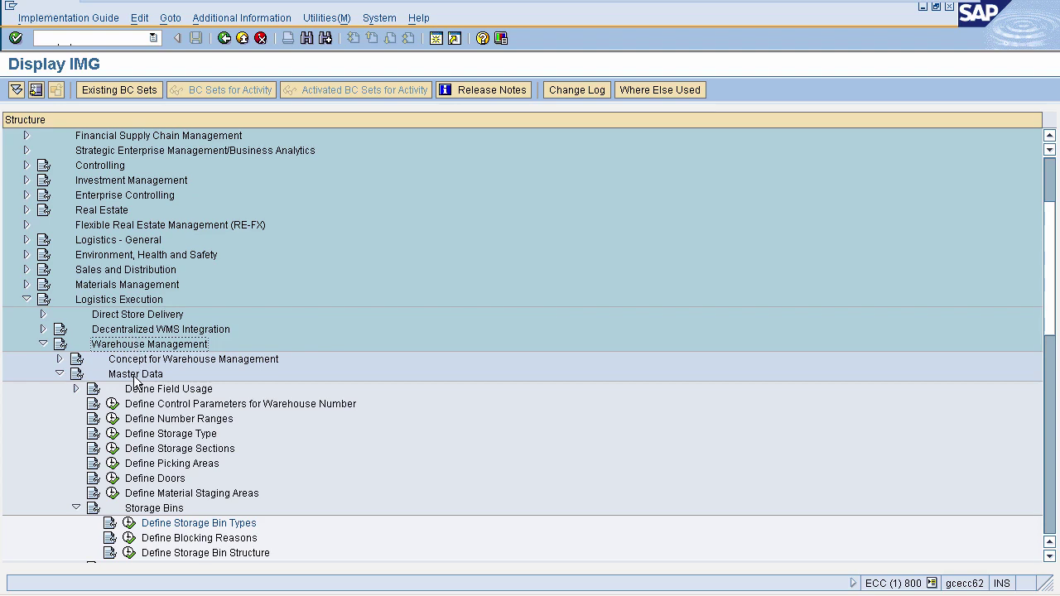
click(134, 375)
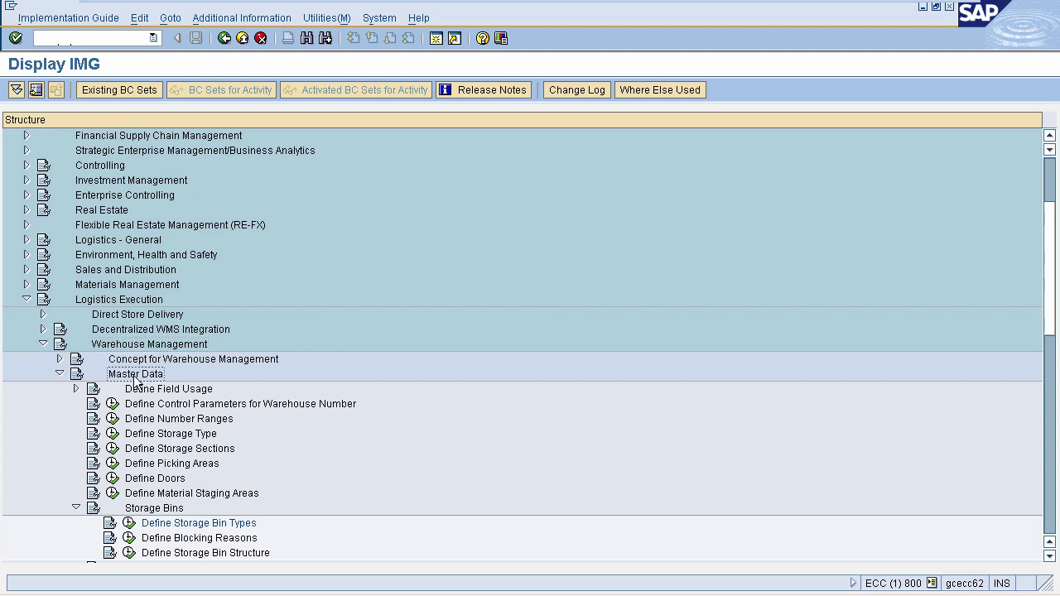
click(132, 511)
click(129, 554)
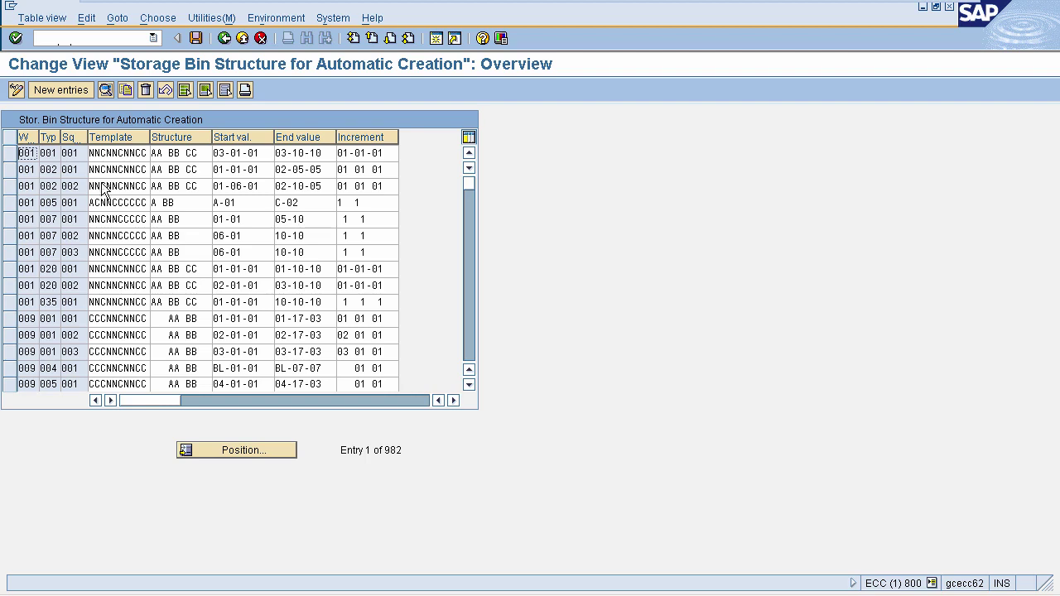
click(60, 93)
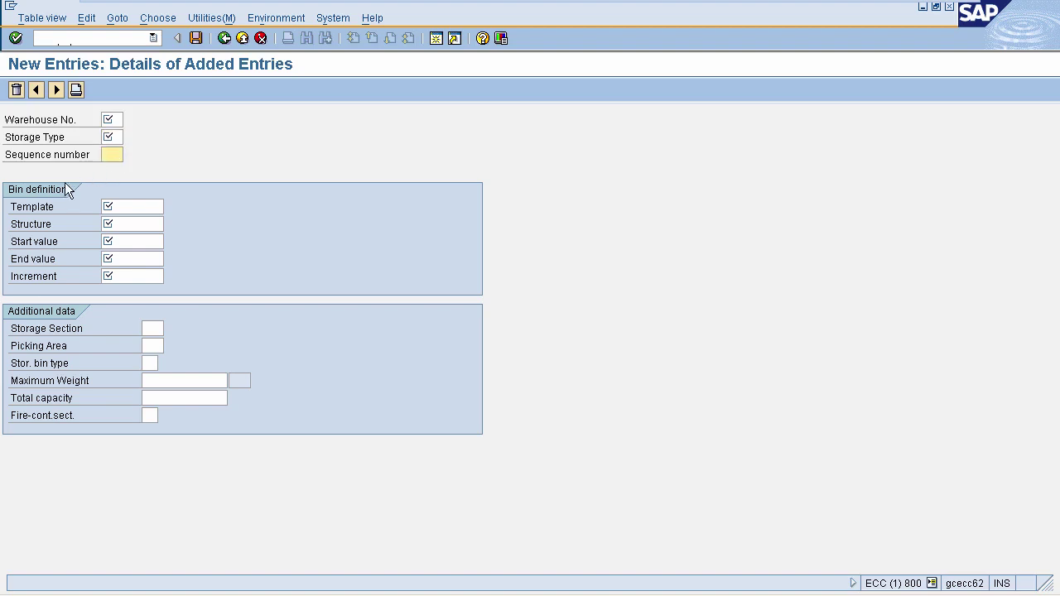
click(124, 204)
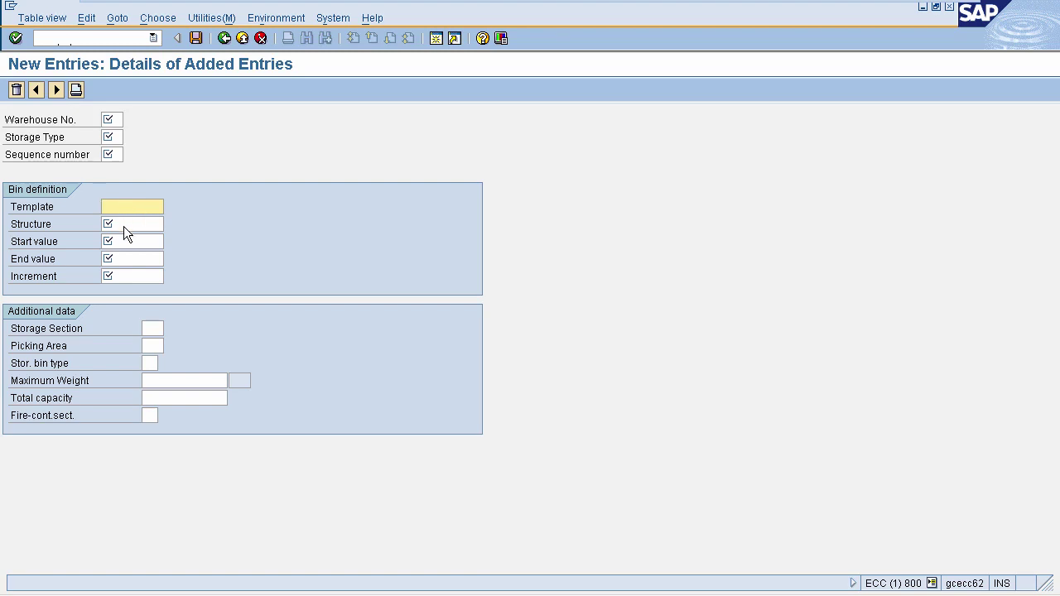
click(124, 225)
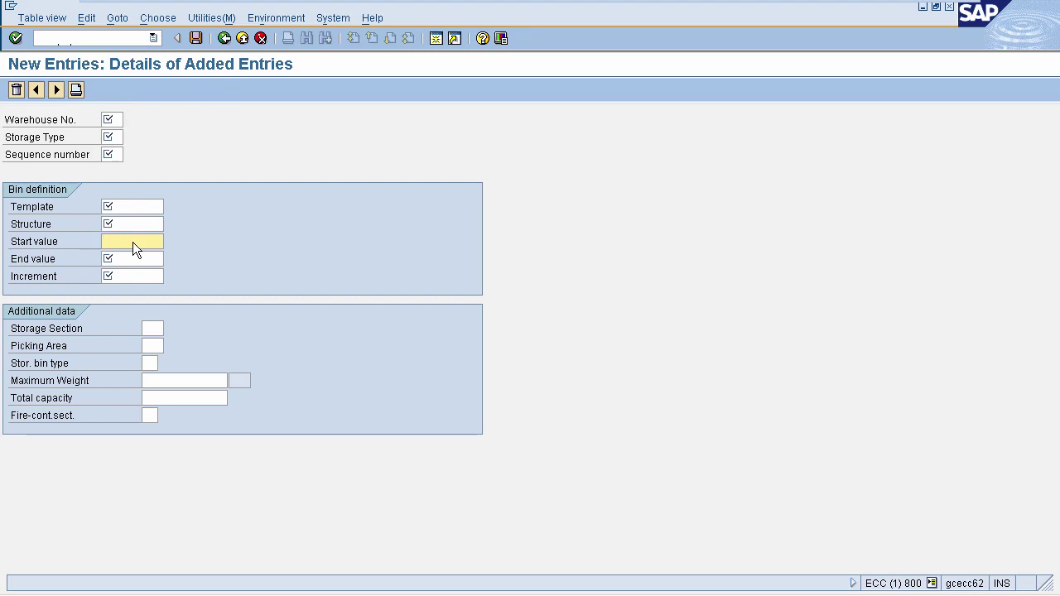
click(122, 260)
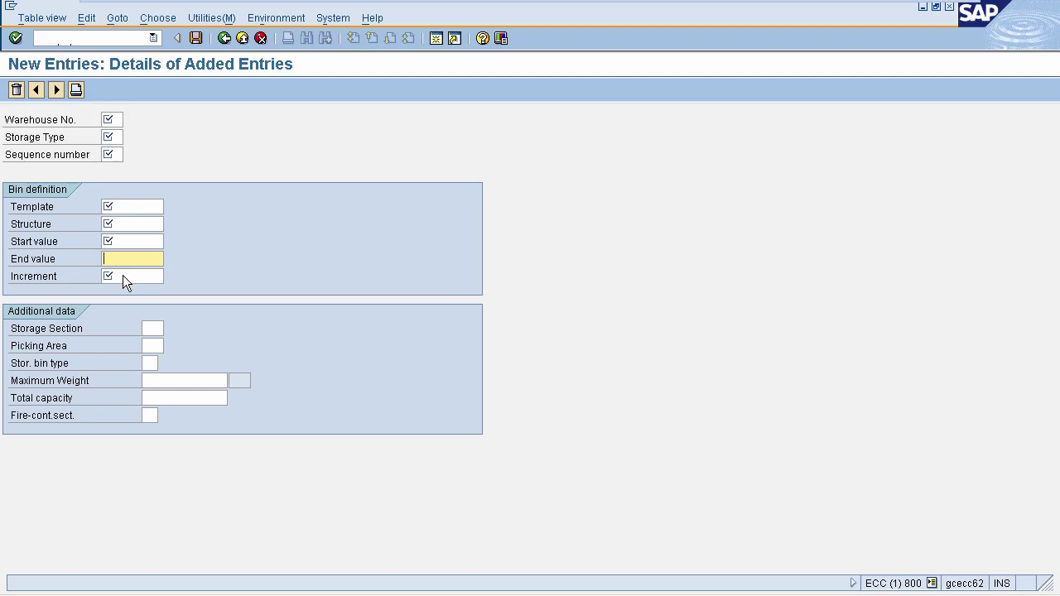
click(122, 276)
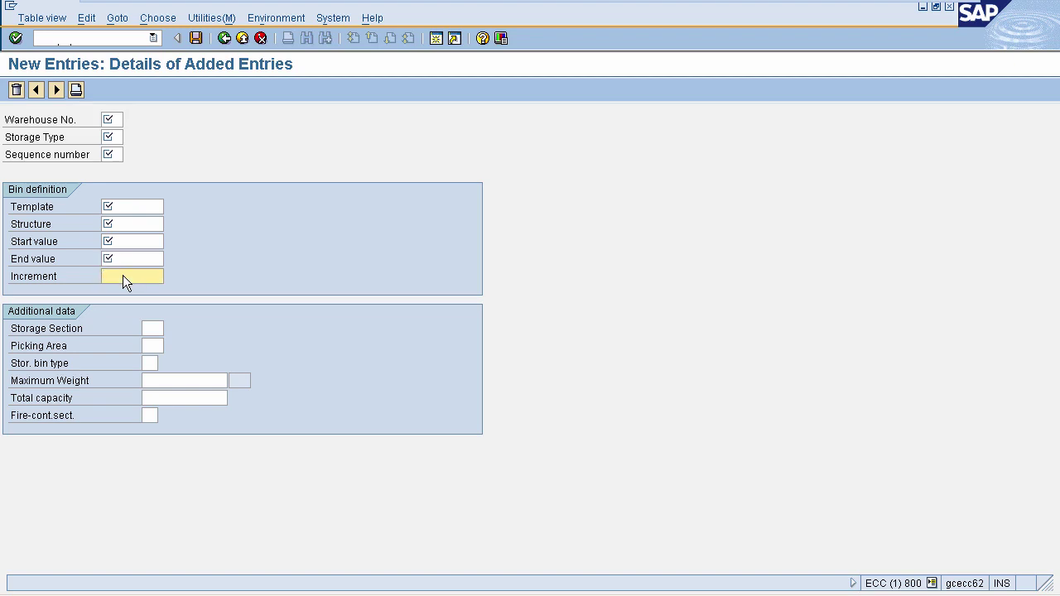
click(155, 329)
click(148, 364)
click(154, 383)
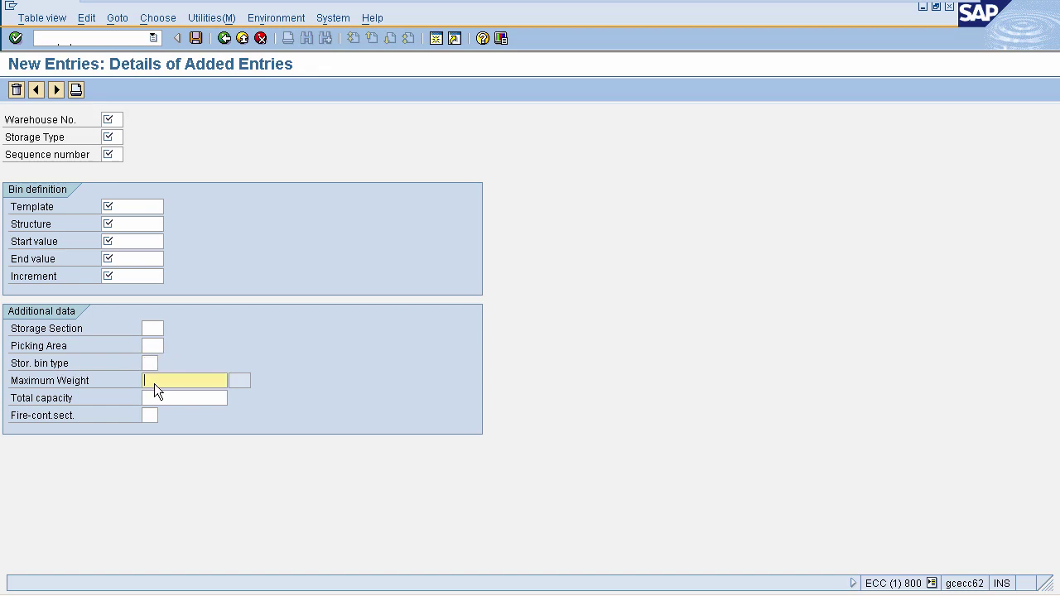
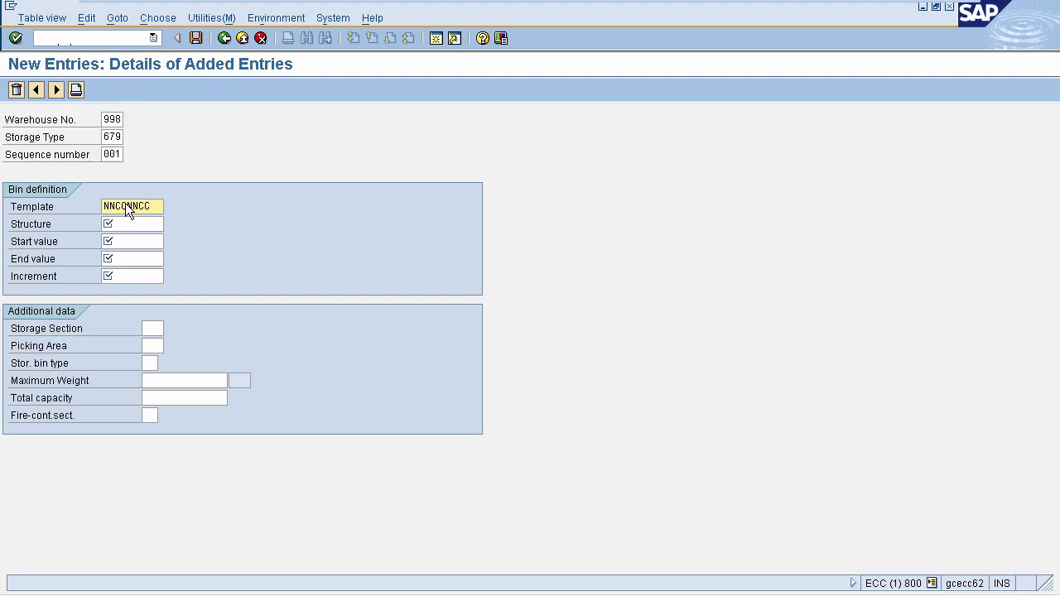
Step: Complete the bin definition's template as NNCNNCNNCC and set its structure to AA BB CC
text(NN)
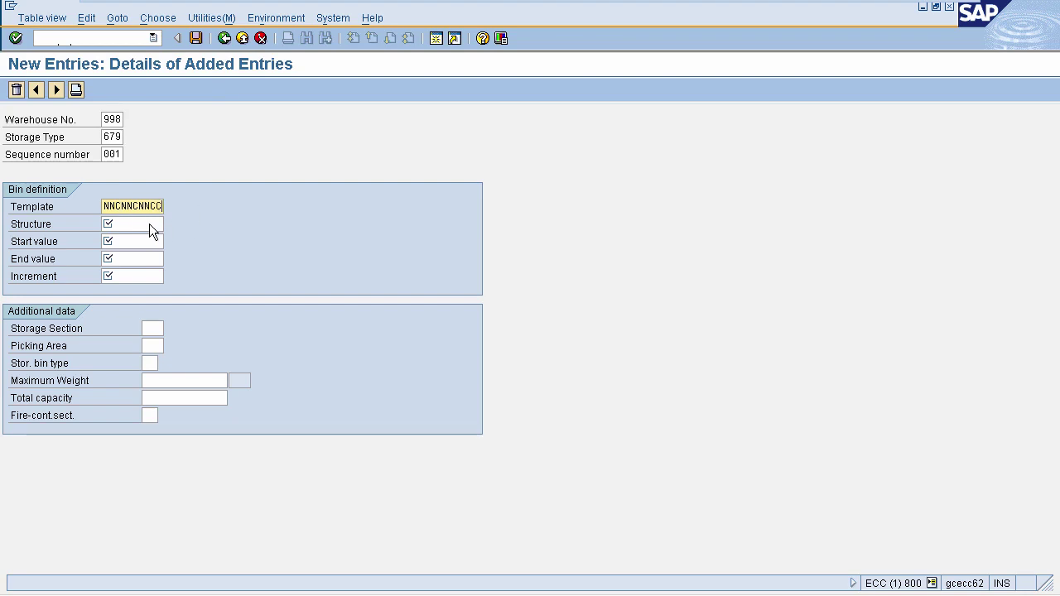
click(149, 224)
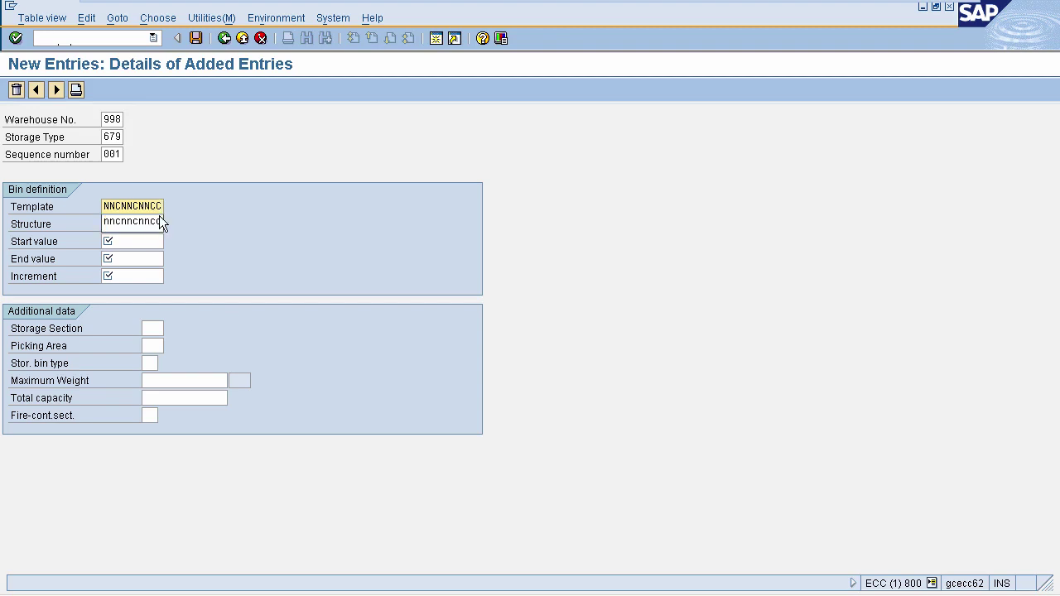
key(Escape)
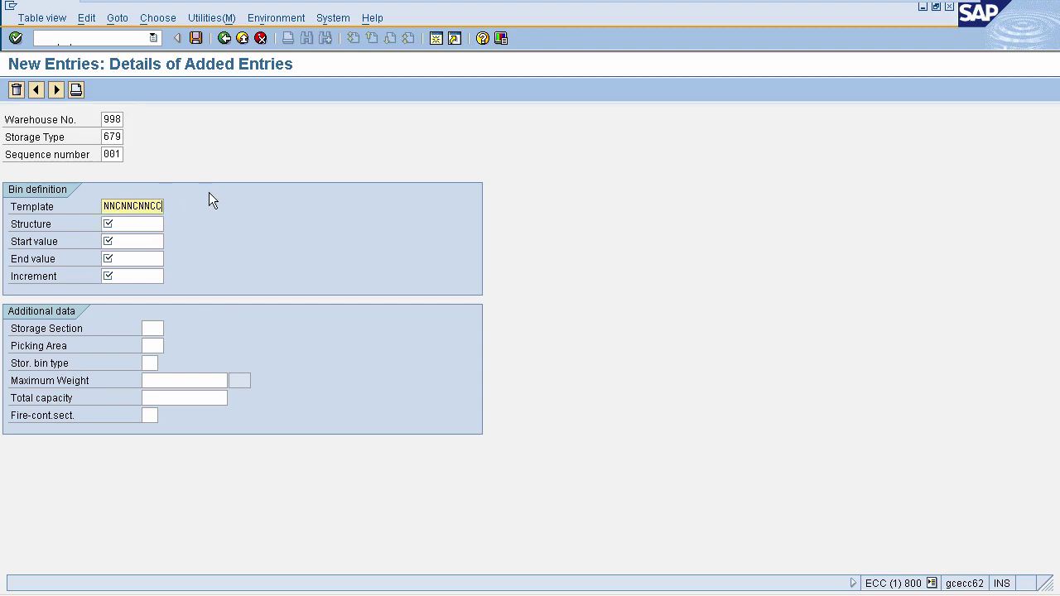
click(118, 219)
text(AA BB CC)
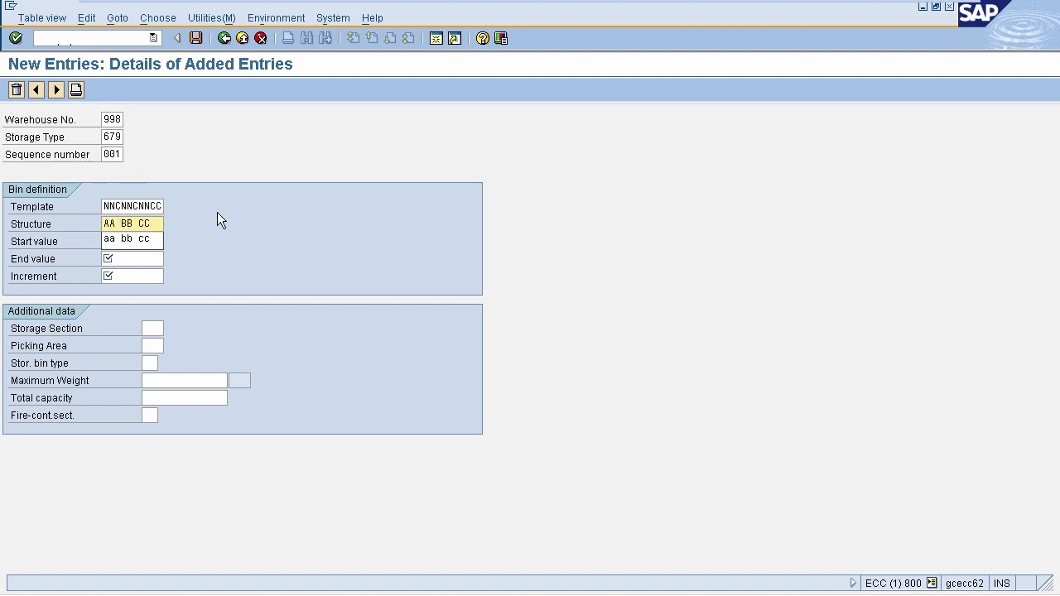
key(Escape)
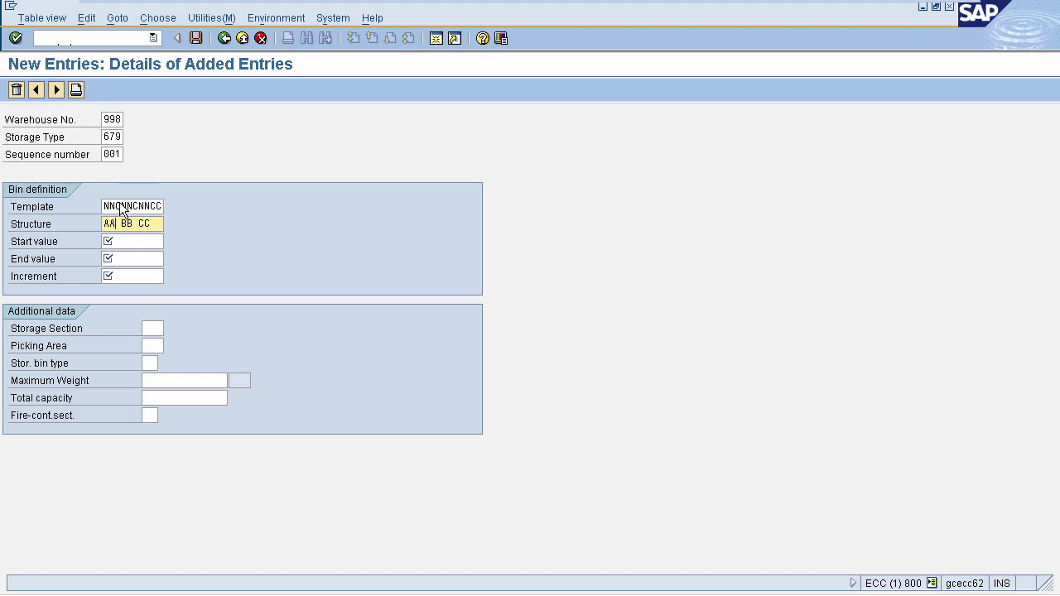
Step: Set the bin definition's start value to 01-01-01, end value to 10-01-01 and increment to 01-01-01
click(126, 242)
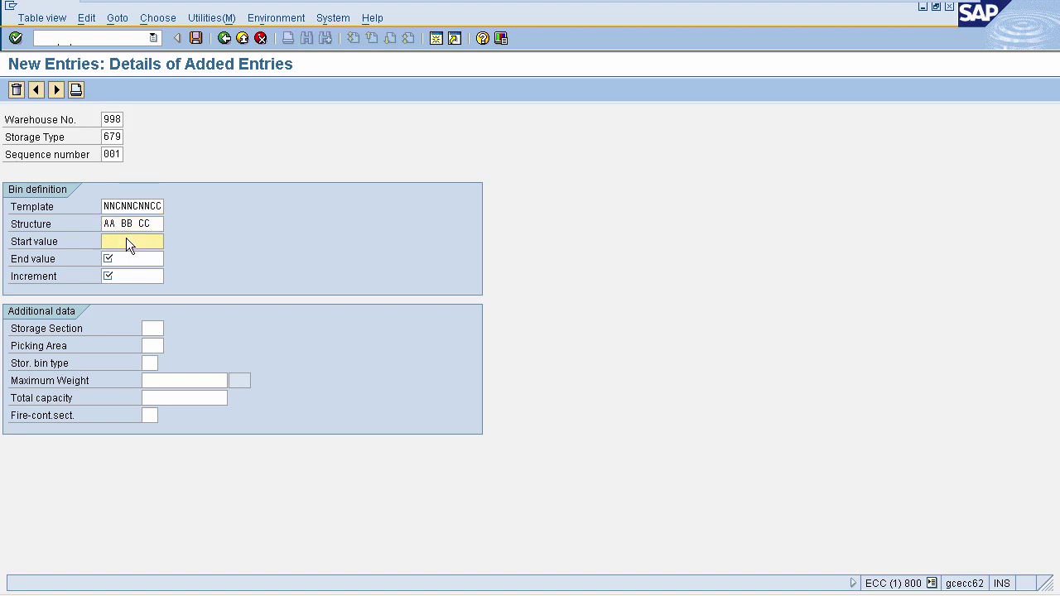
text(01)
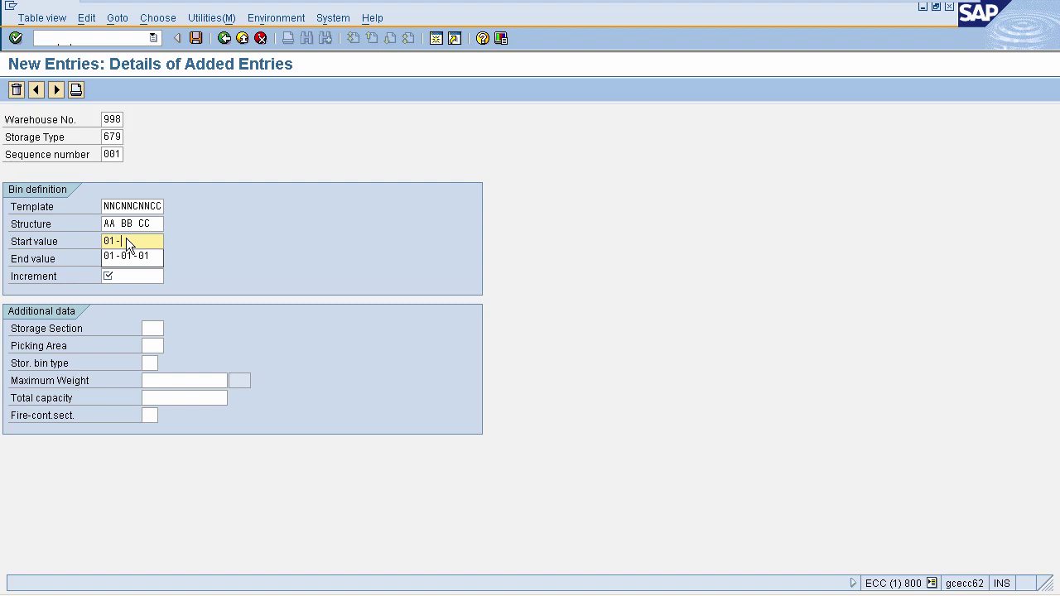
text(-01-01)
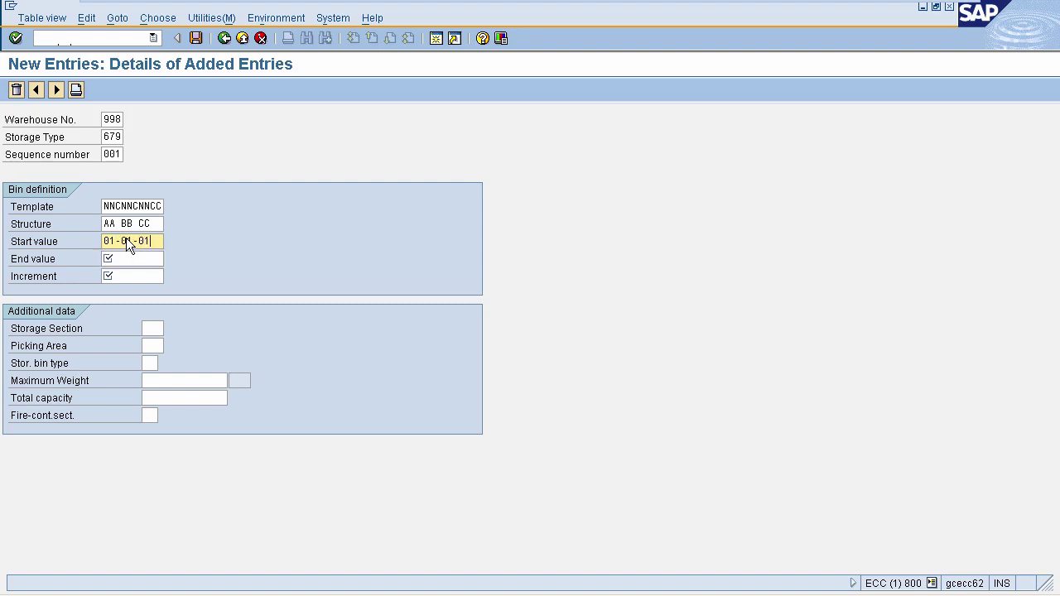
click(123, 259)
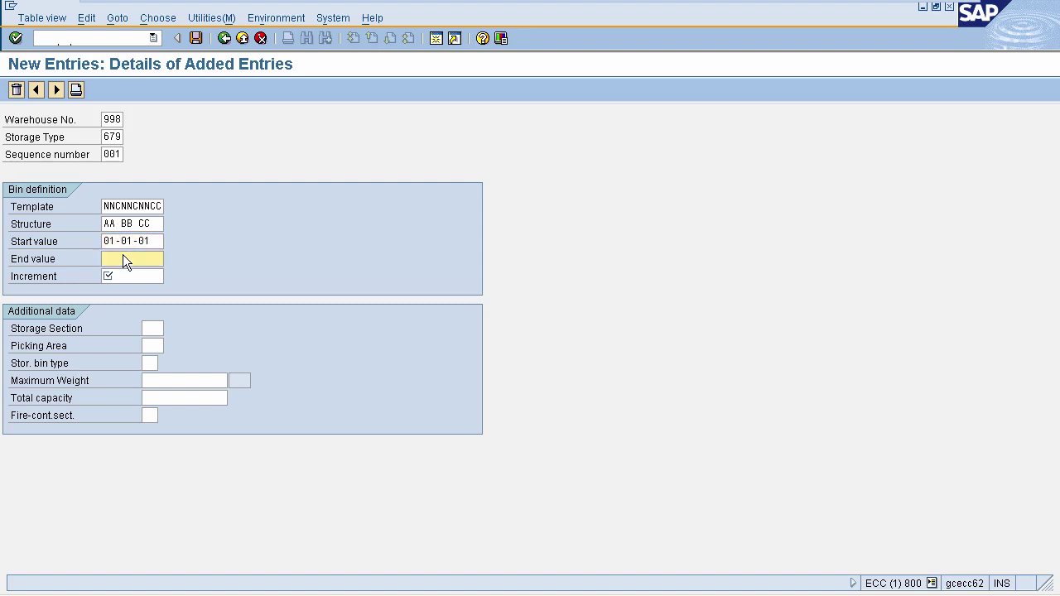
text(10-)
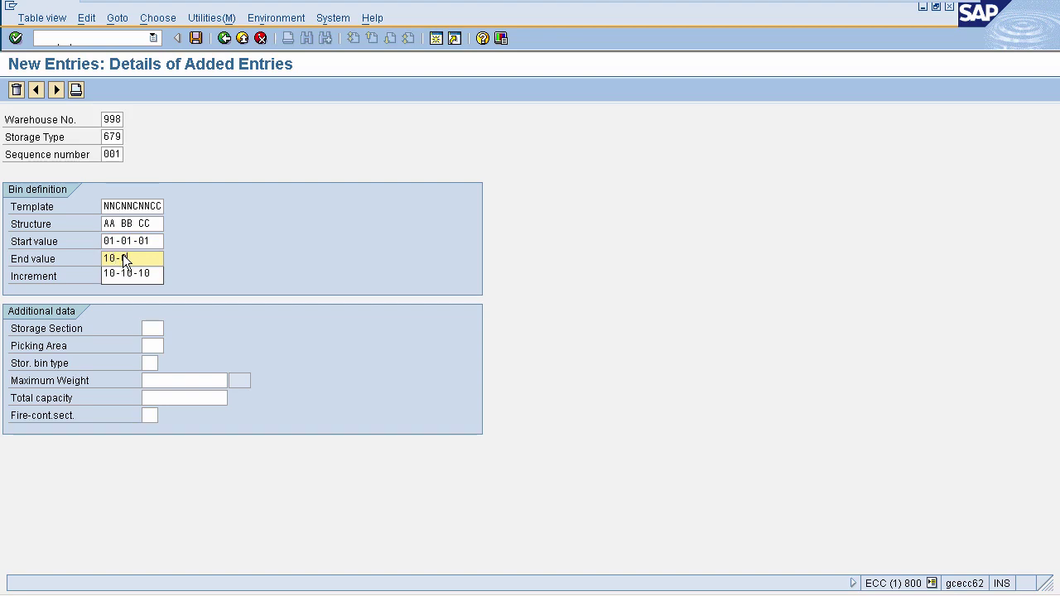
text(11-01)
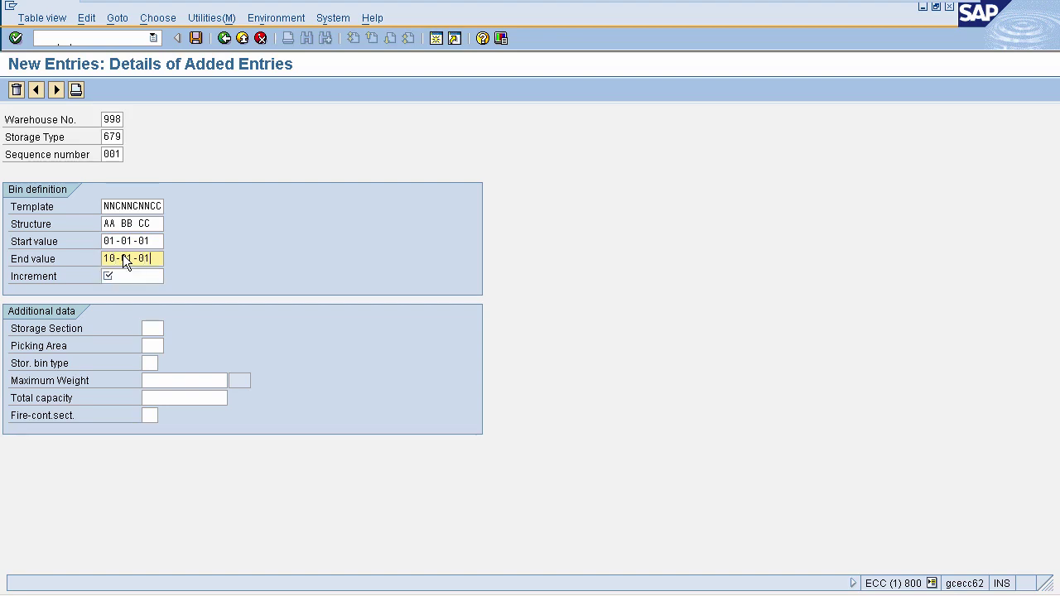
click(131, 277)
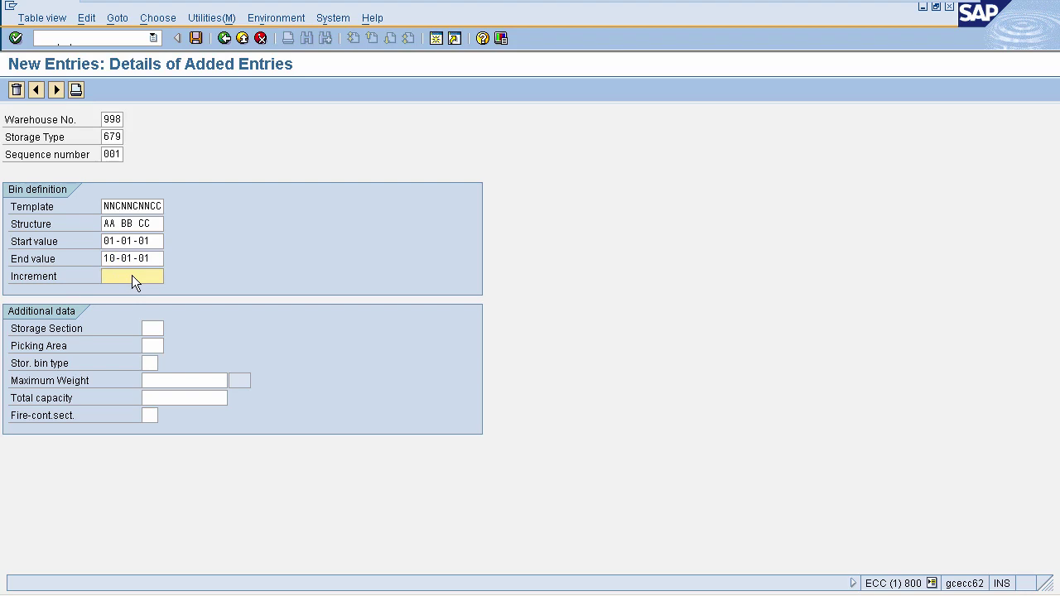
text(01-01-01)
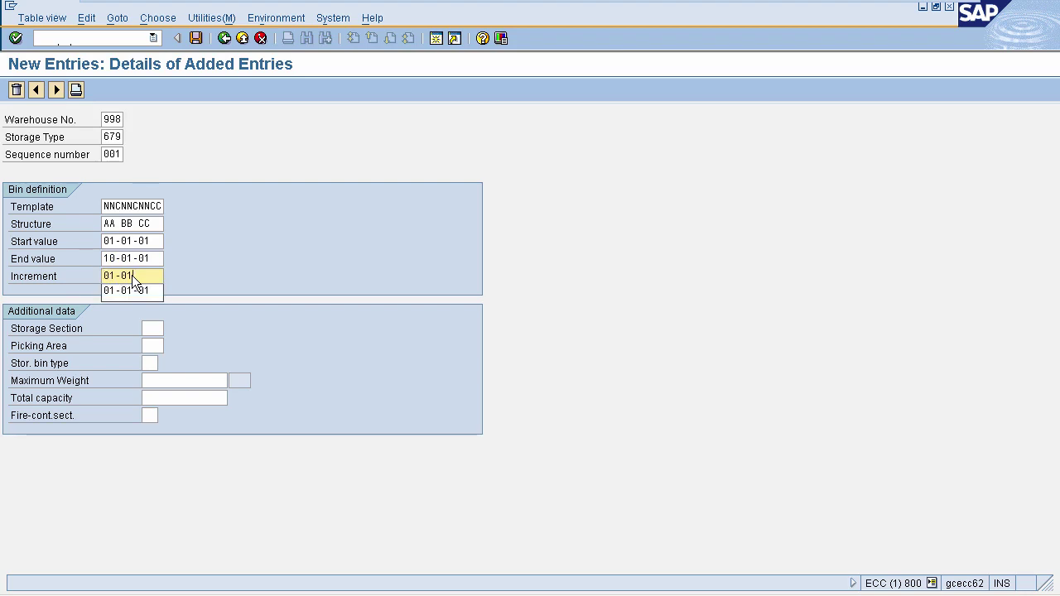
Step: Fill the additional data with storage section 001, picking area 001, bin type P2, maximum weight 1000 and total capacity 1000
click(150, 334)
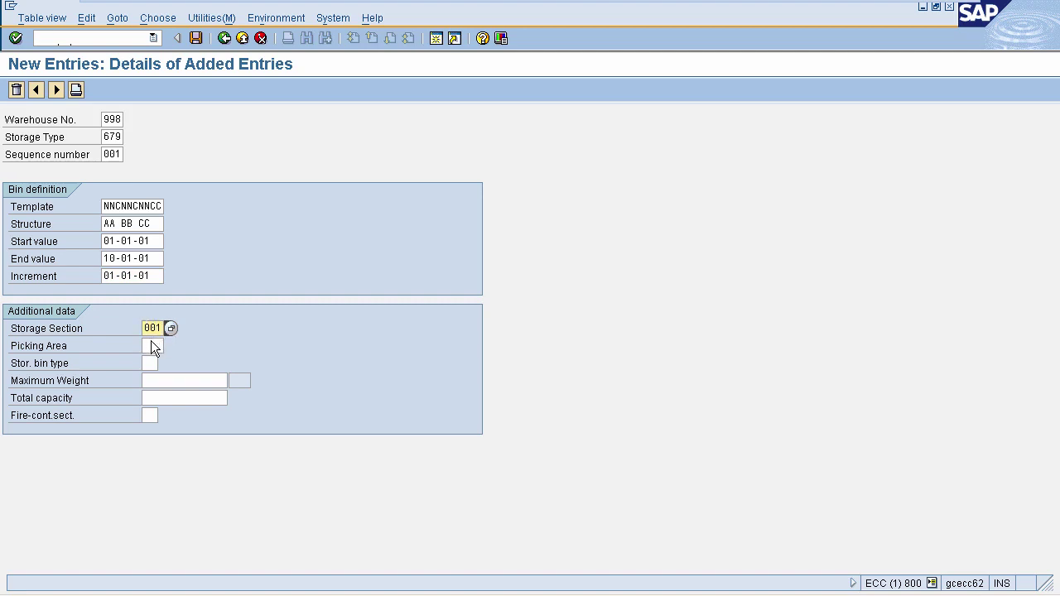
click(151, 340)
text(001)
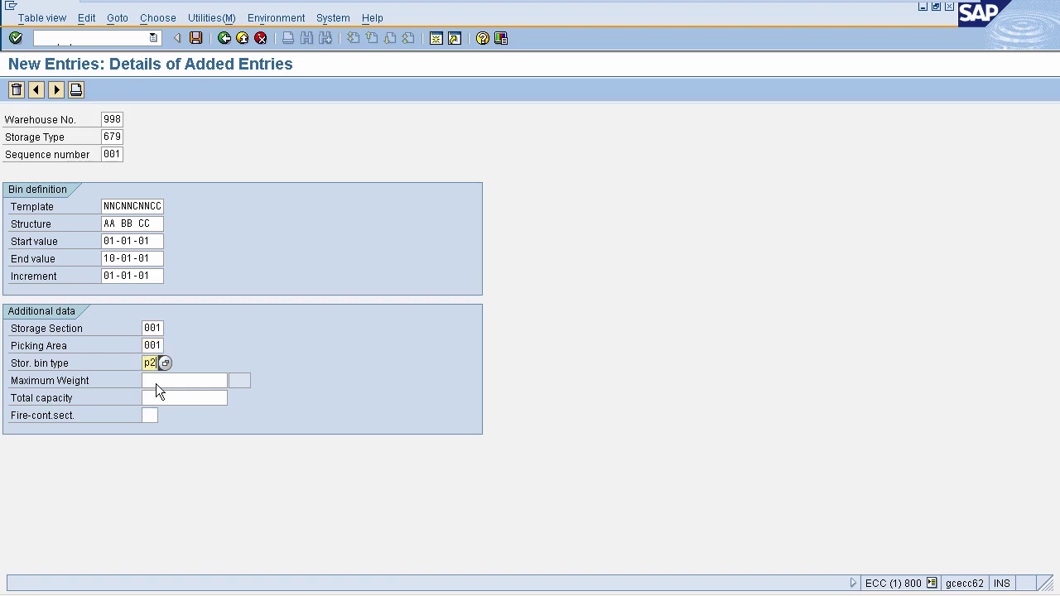
click(156, 381)
text(1000)
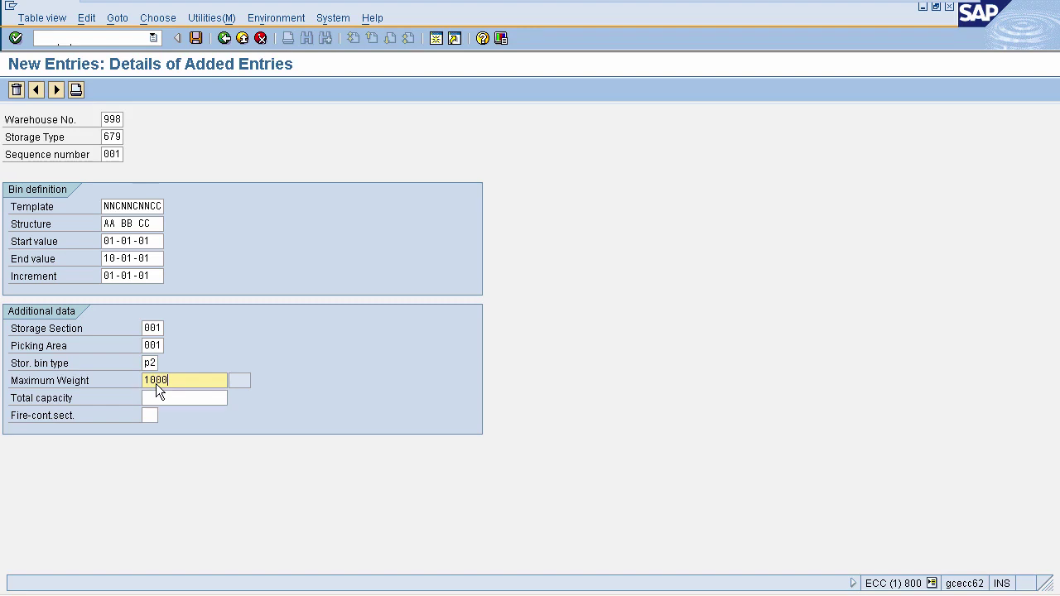
click(153, 397)
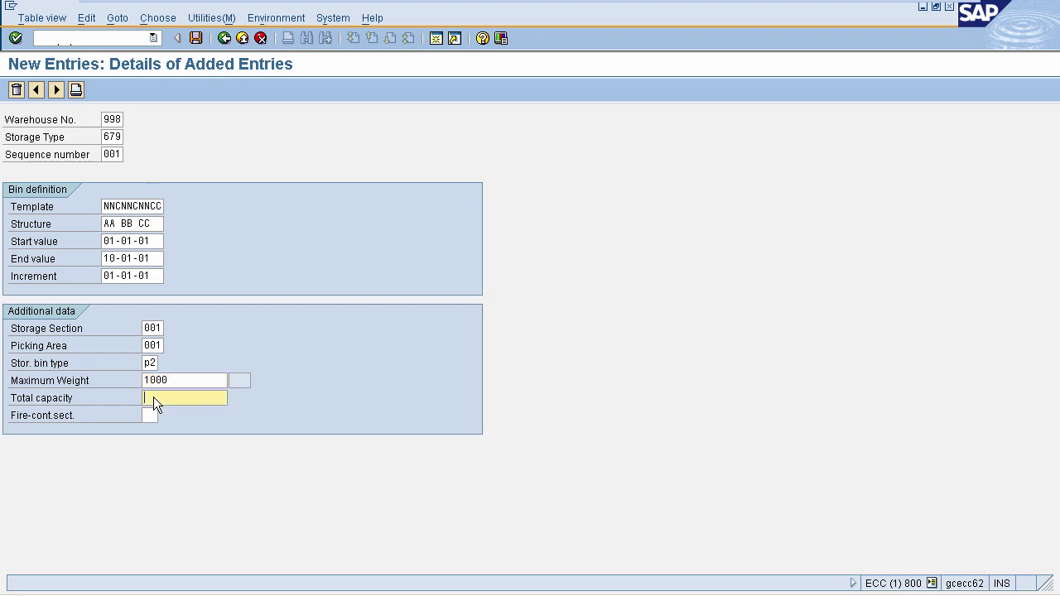
text(1000)
key(Return)
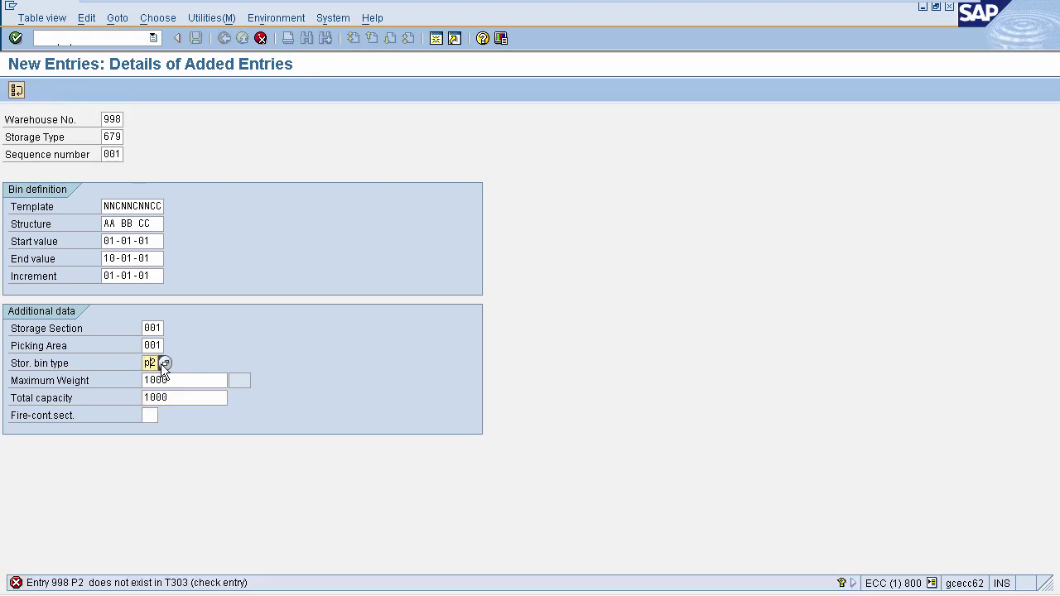
Step: Change the storage bin type to P1 and save the bin structure under the proposed customizing request
key(BackSpace)
text(1)
key(Return)
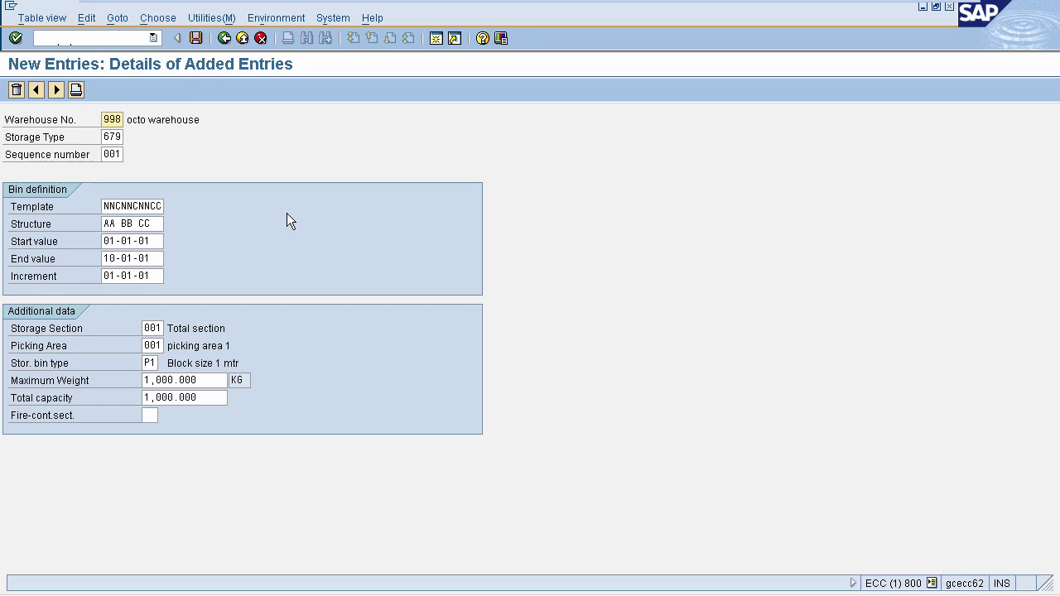
click(196, 38)
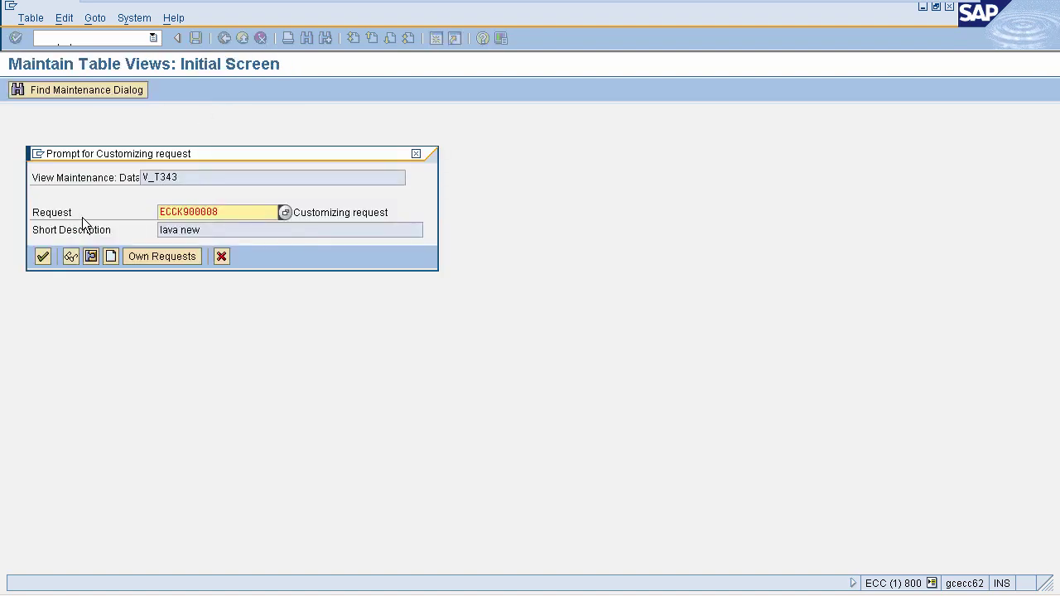
click(44, 256)
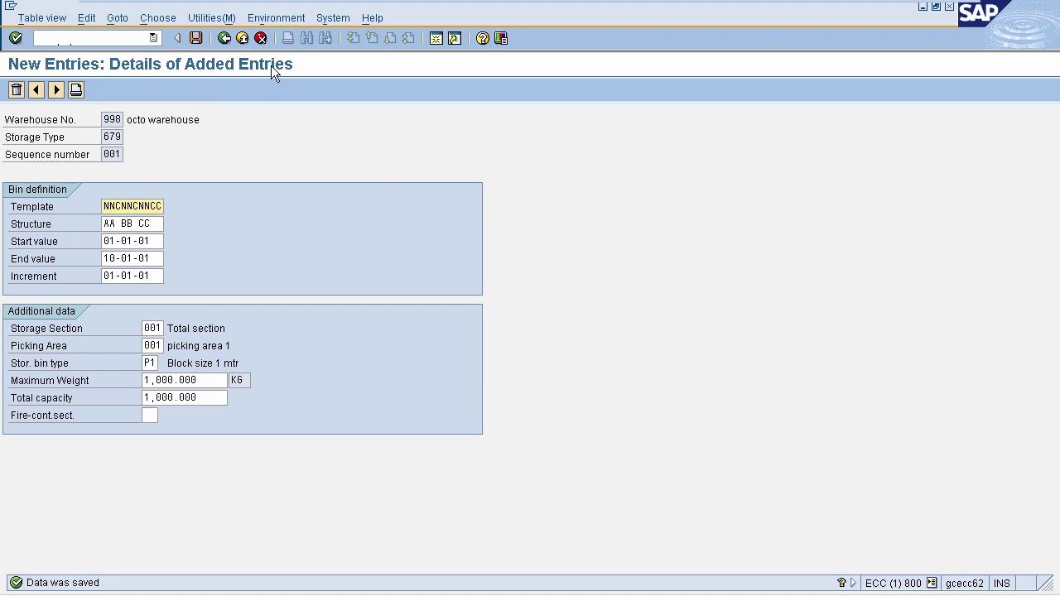
Step: Open automatic bin creation for the saved structure and examine the numbering of the proposed storage bins
click(273, 20)
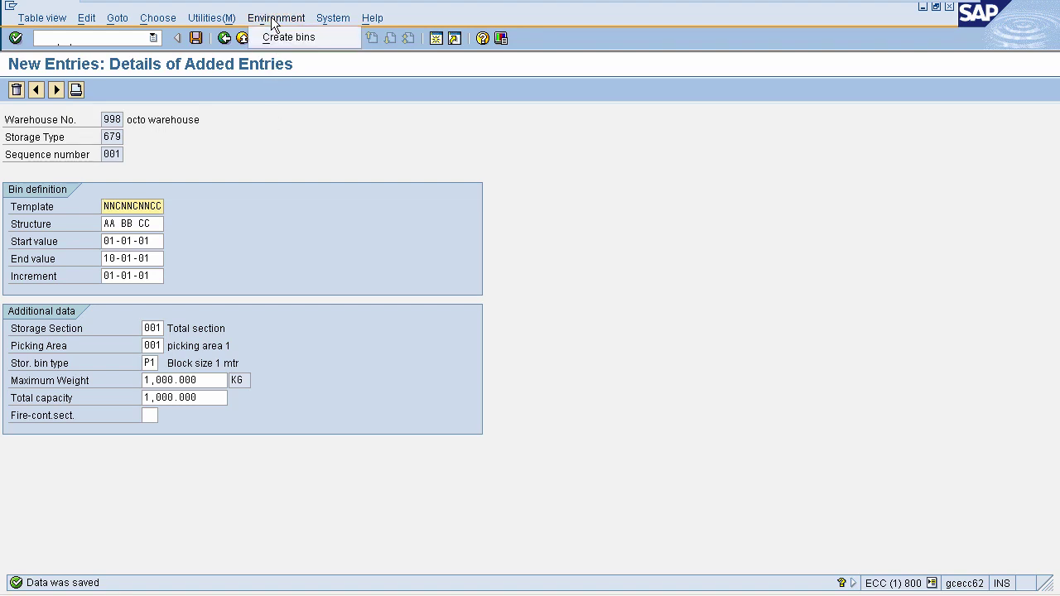
click(273, 39)
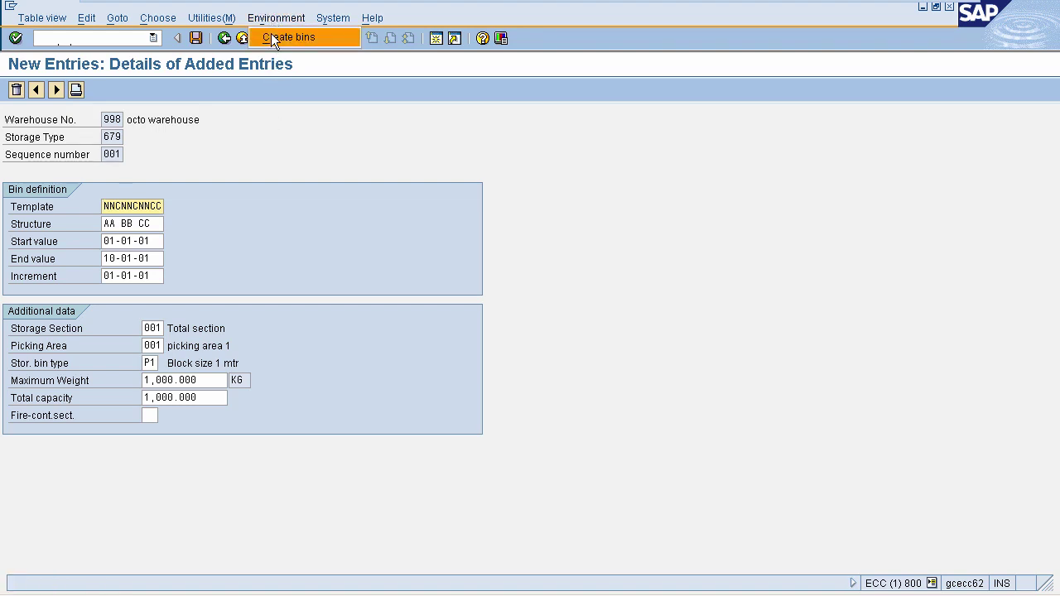
click(273, 38)
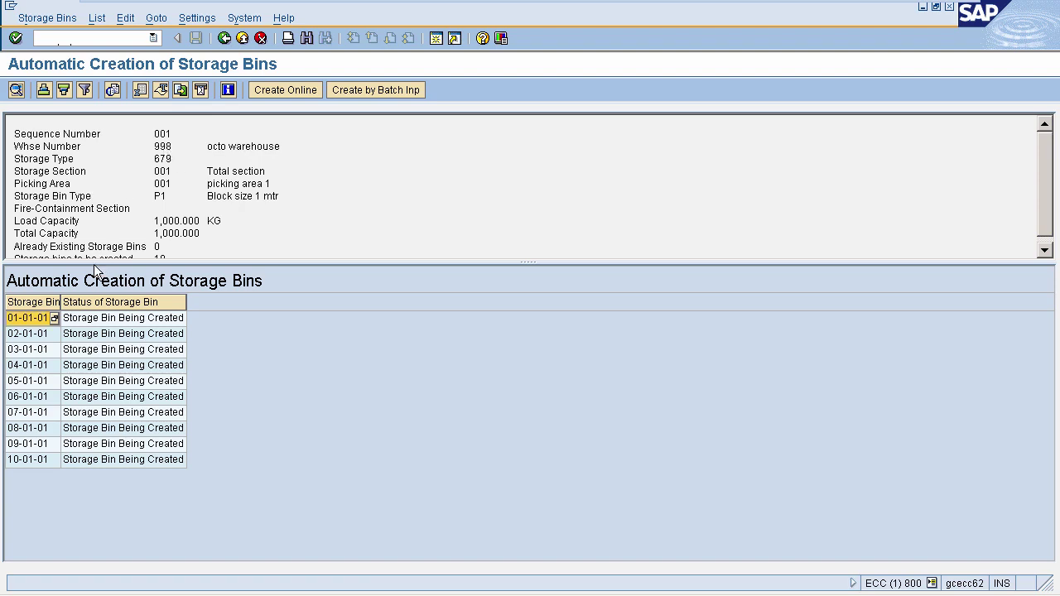
click(30, 324)
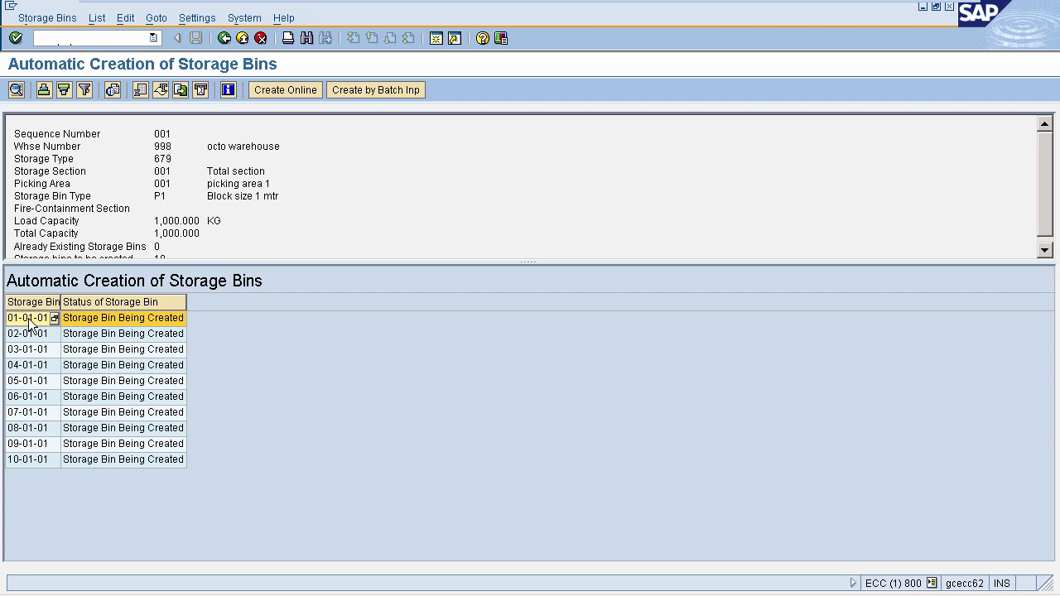
click(29, 460)
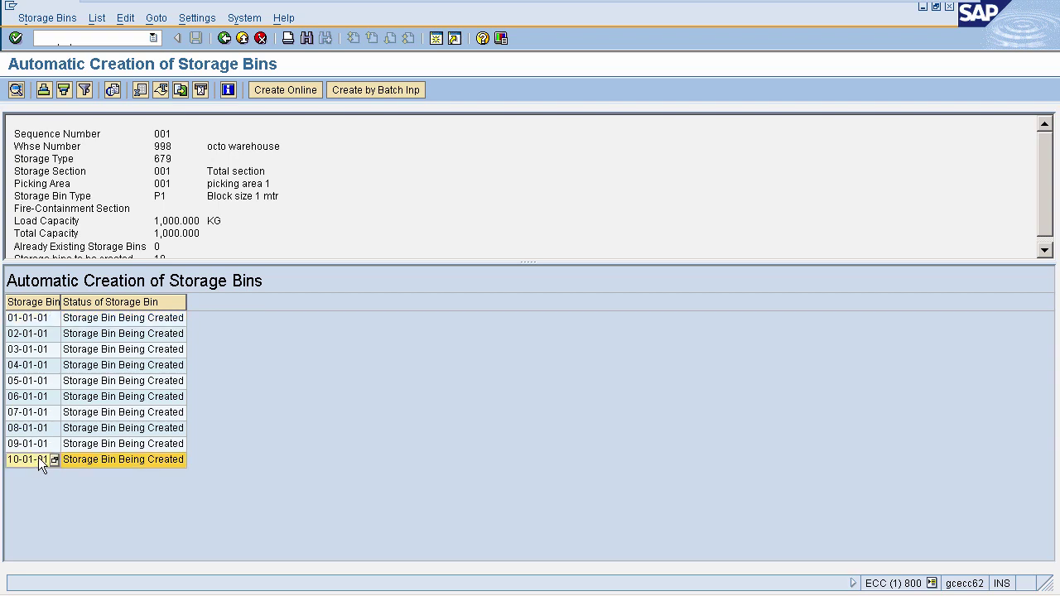
click(32, 319)
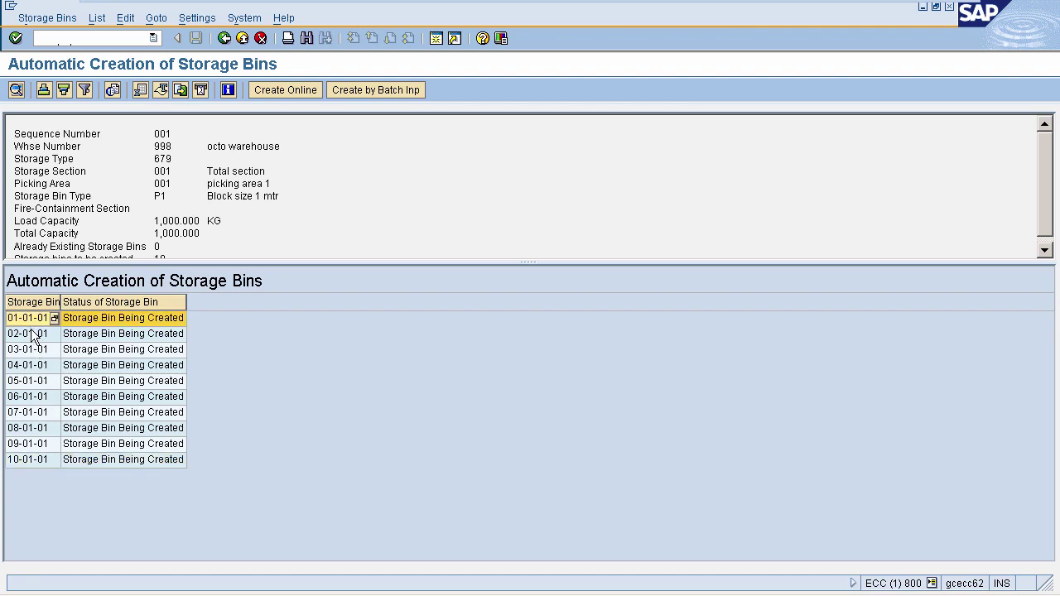
click(32, 335)
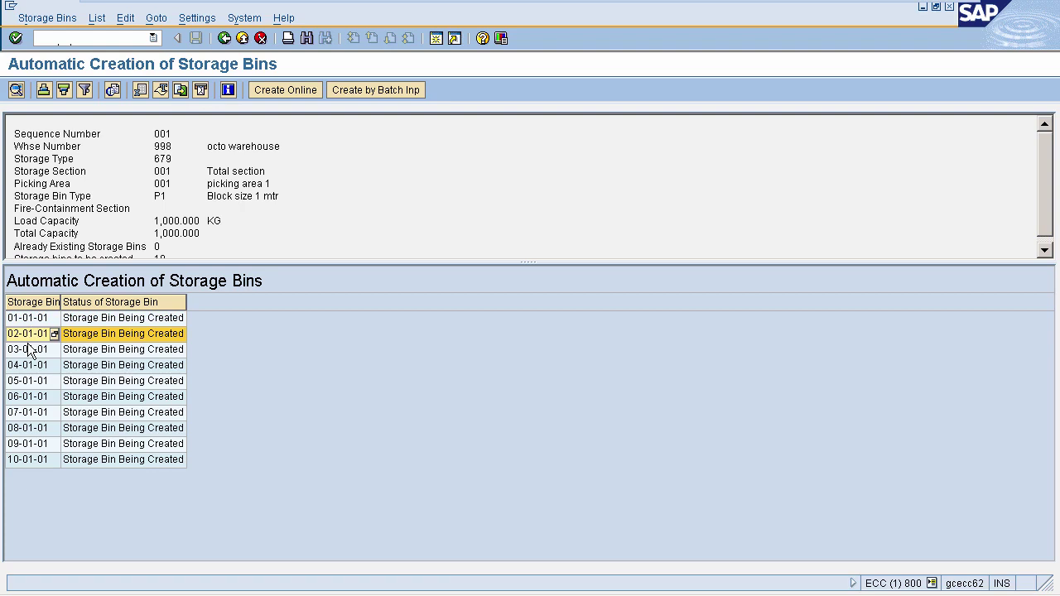
click(29, 349)
click(25, 335)
Step: Open transaction LS01N to create a storage bin manually
click(79, 36)
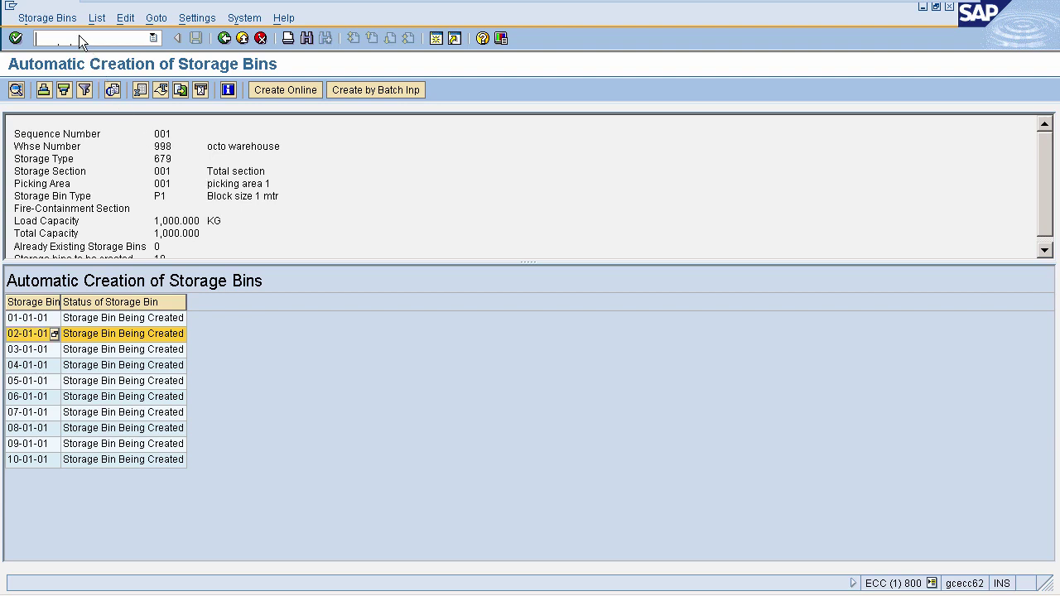
text(/nls01n)
key(Return)
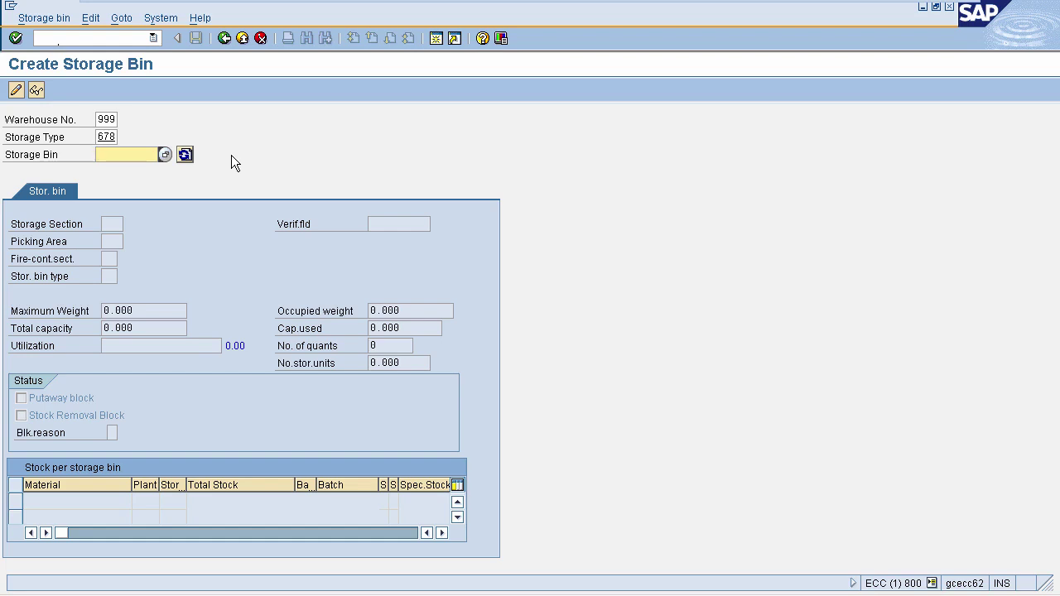
click(107, 120)
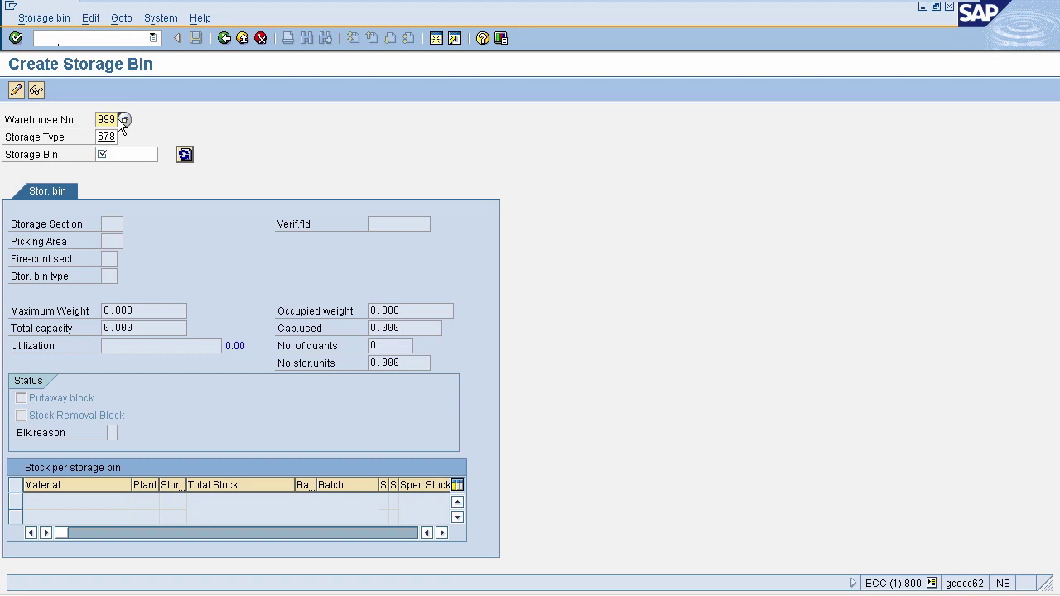
click(108, 136)
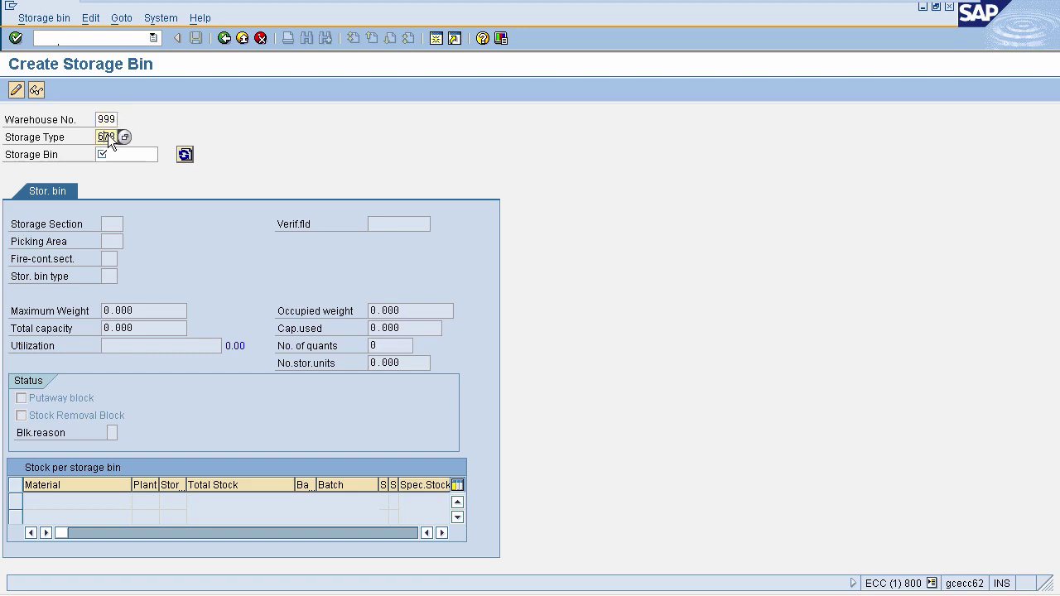
click(111, 155)
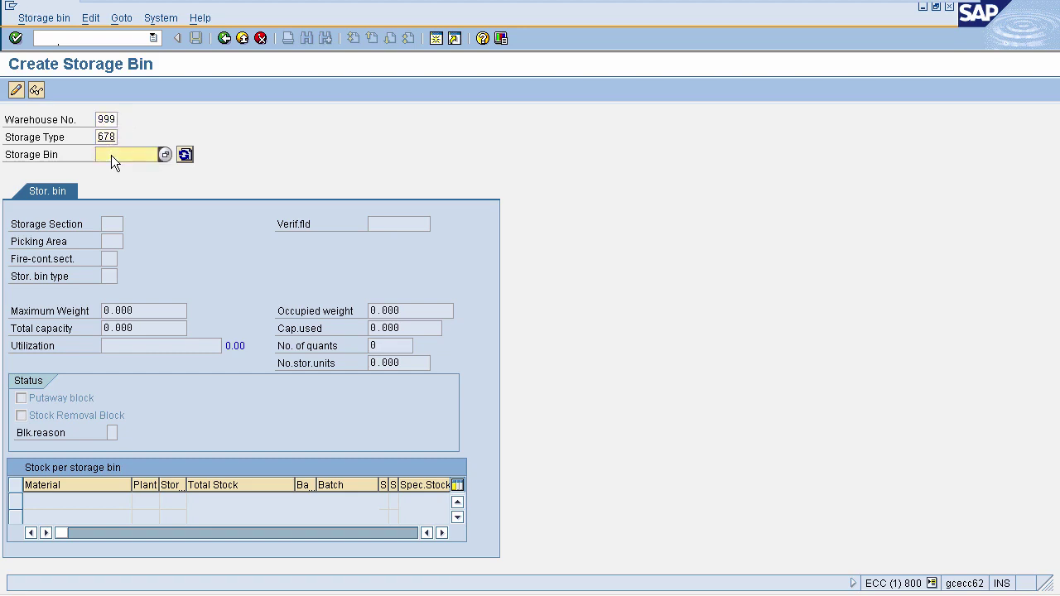
Step: Set the new storage bin's warehouse to 998, storage type to 679 and bin name to AQ13, and open its detail fields
click(116, 120)
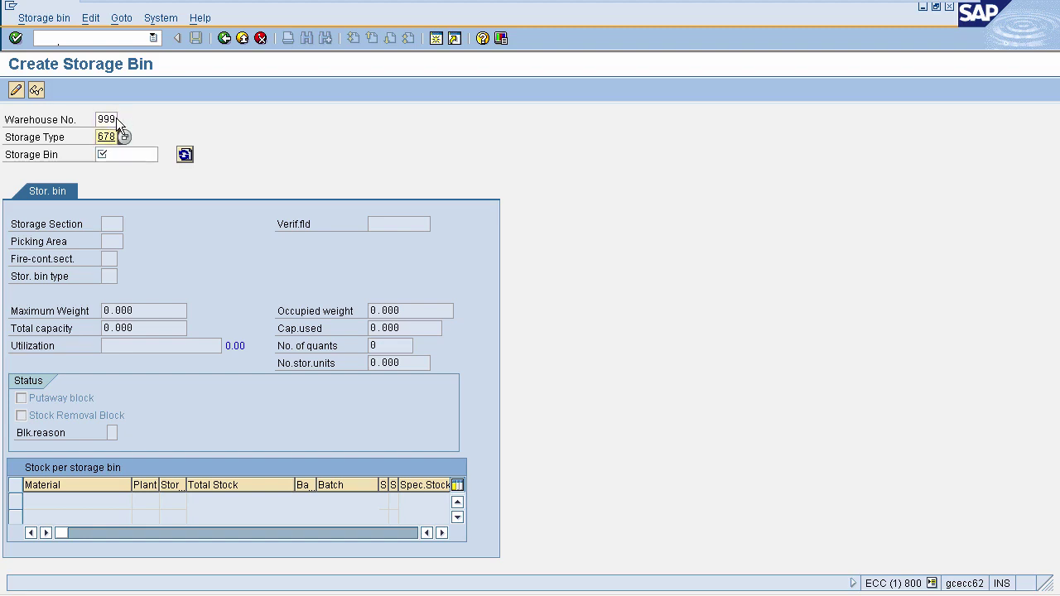
key(BackSpace)
text(8)
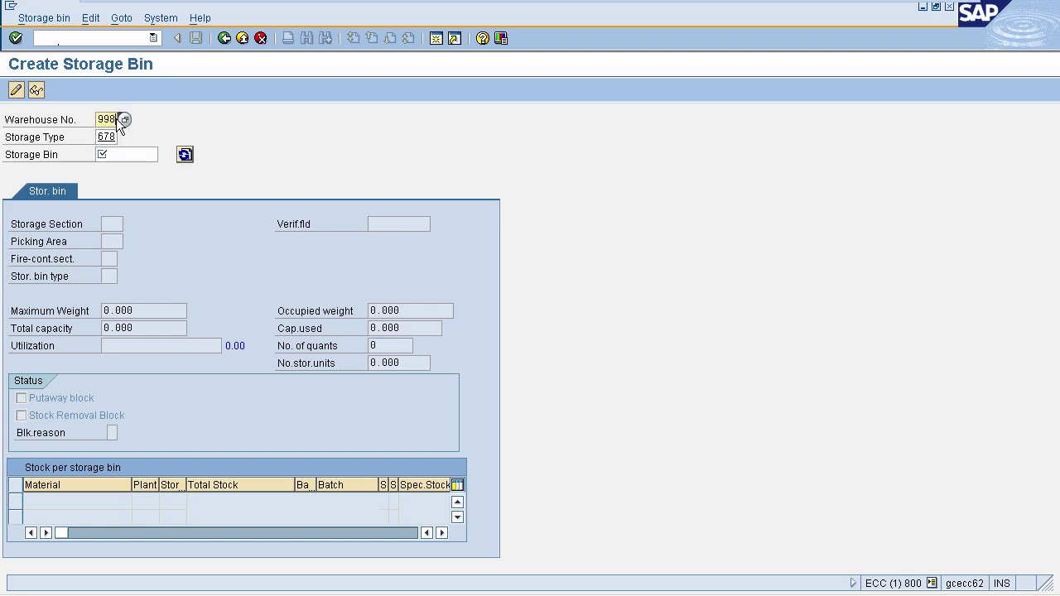
click(117, 138)
key(BackSpace)
text(9)
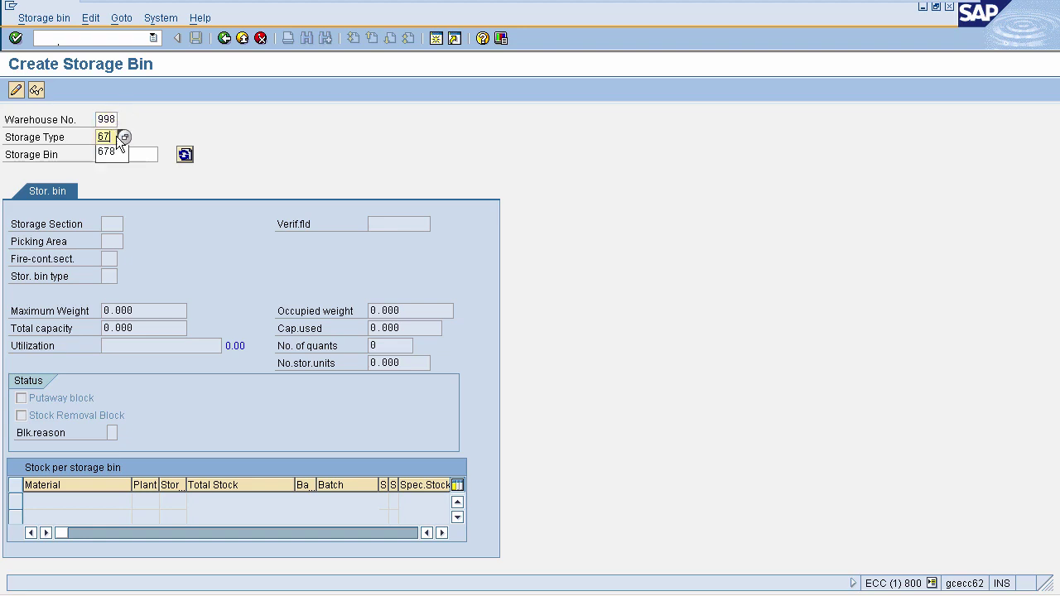
click(115, 159)
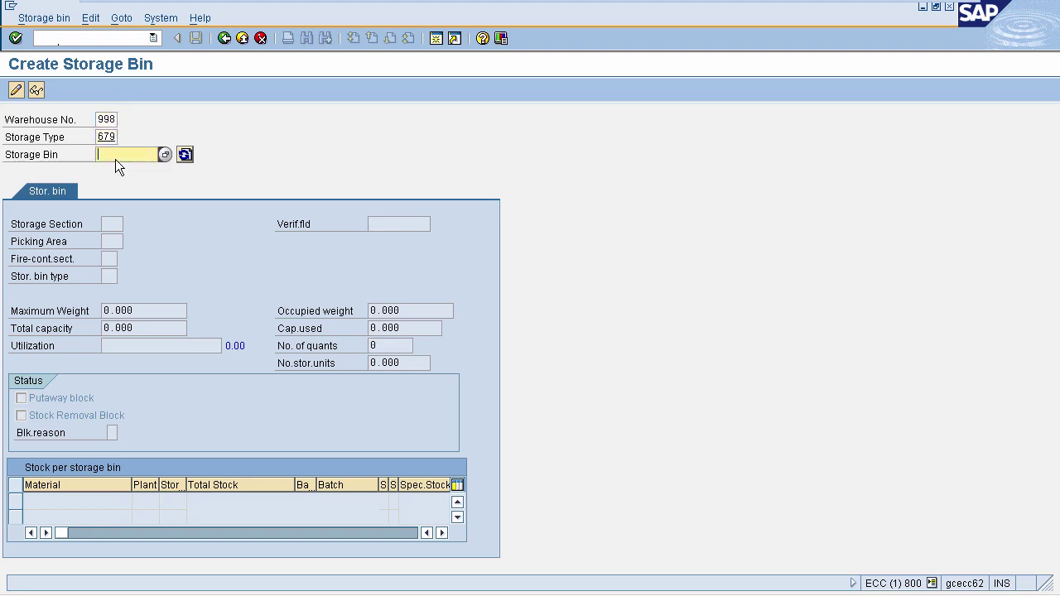
text(a)
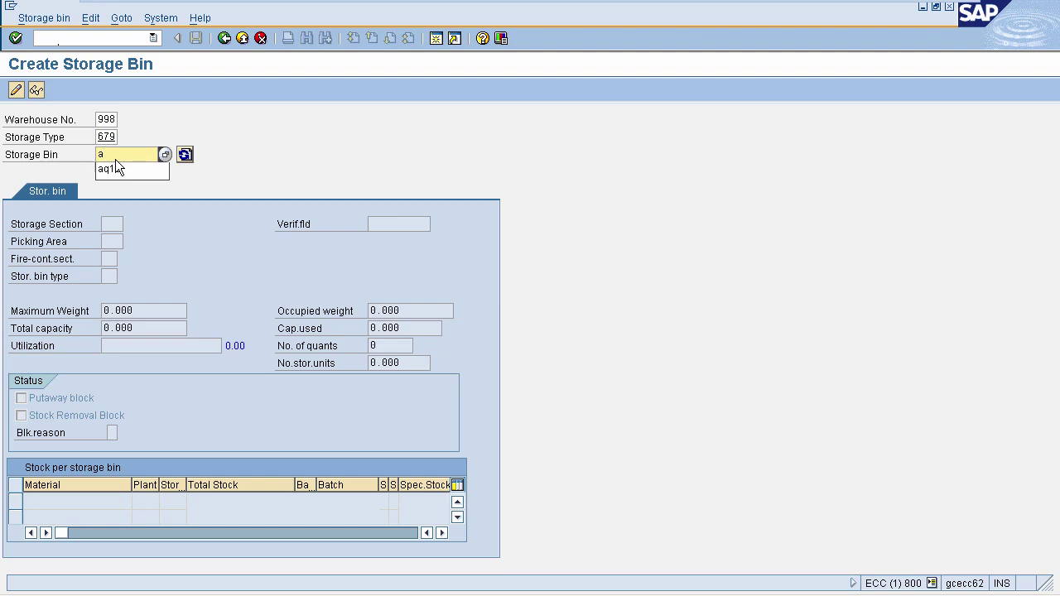
text(q13)
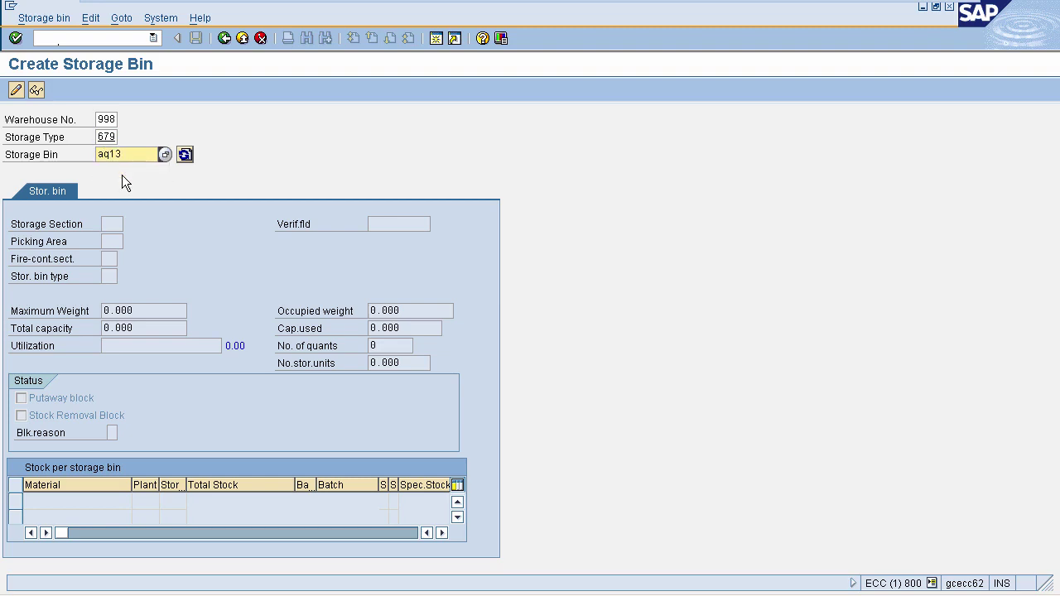
key(Return)
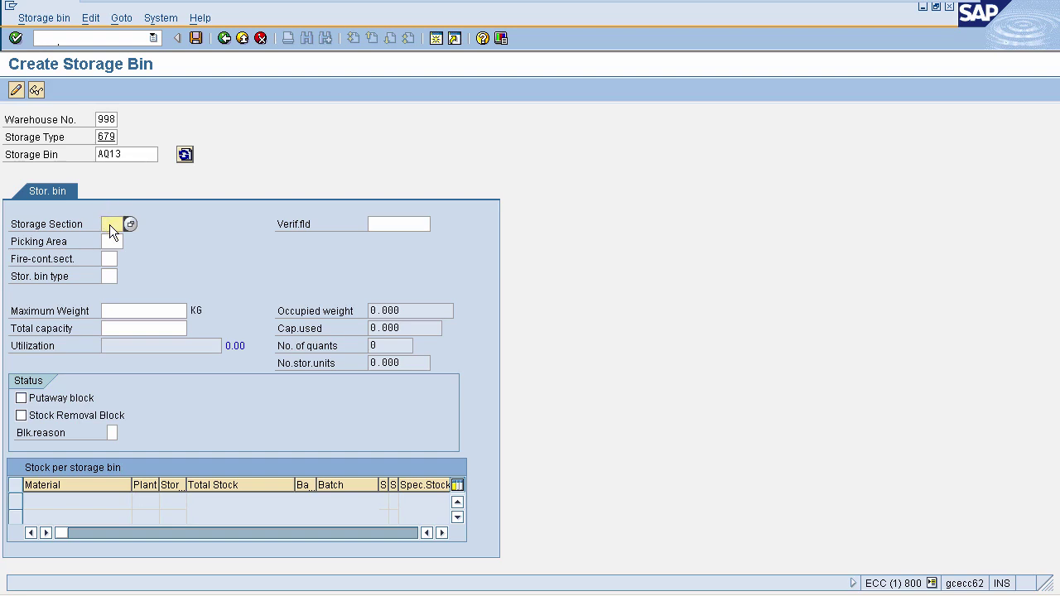
Step: Assign the new storage bin to storage section 001, picking area 001 and storage bin type P1
click(111, 277)
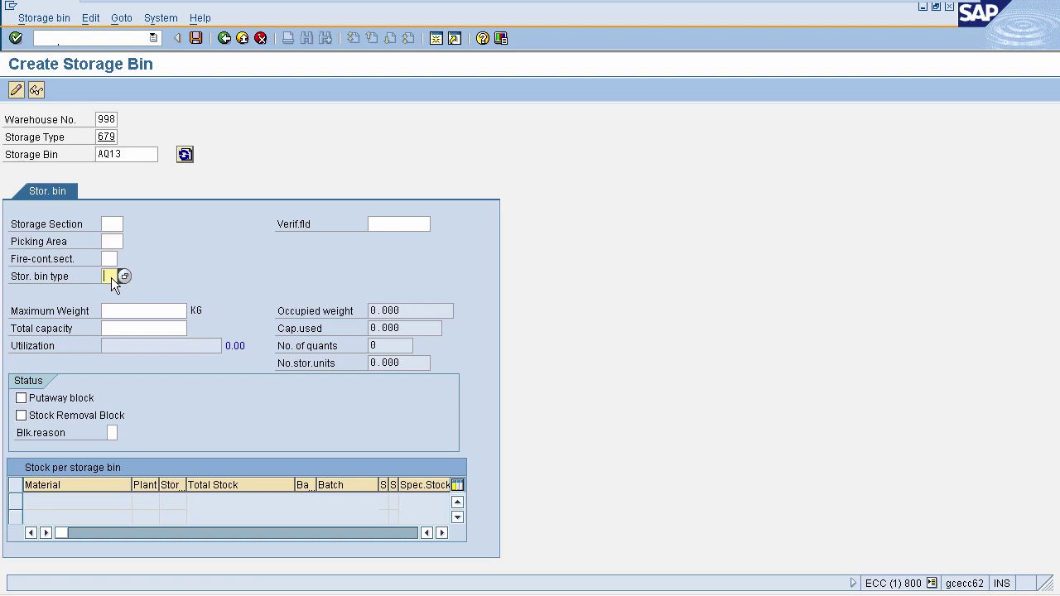
click(132, 314)
click(113, 225)
click(111, 277)
Step: Set the bin's maximum weight to 1000 KG and its total capacity to 1000, and save the storage bin
click(118, 310)
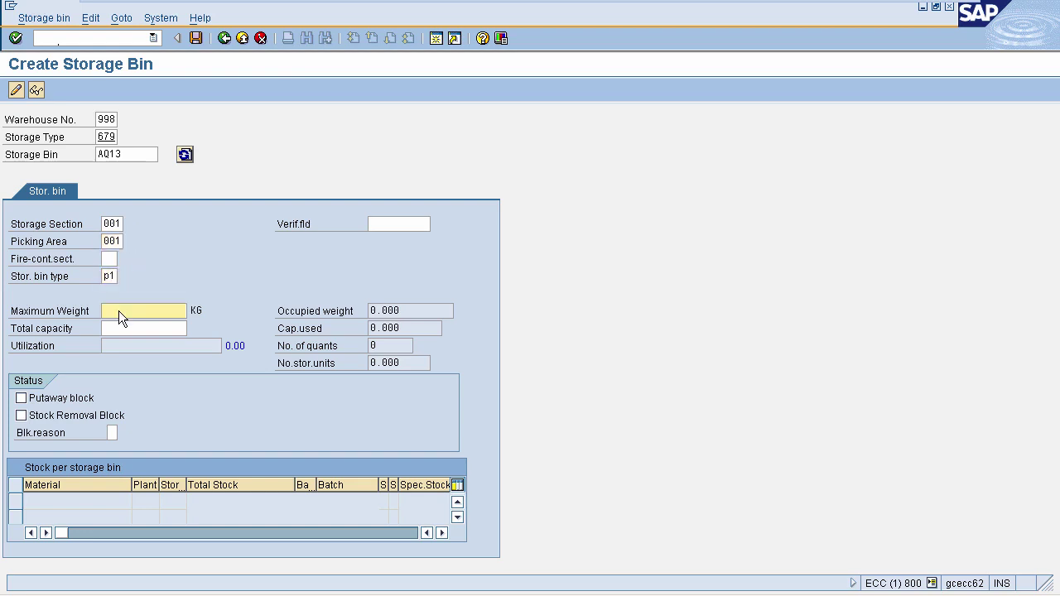
text(1000)
click(122, 328)
text(1000)
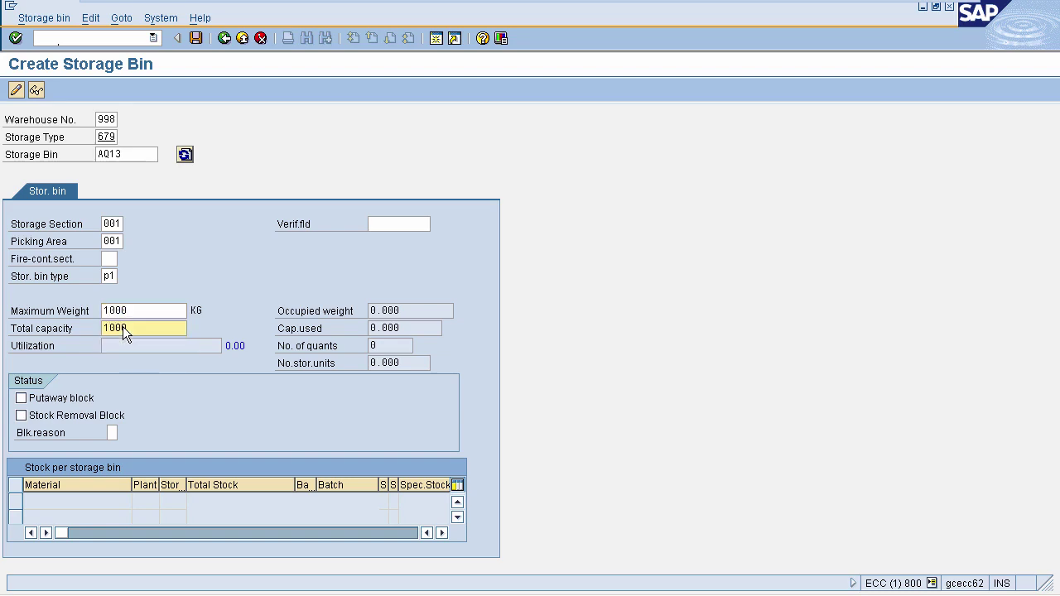
key(Return)
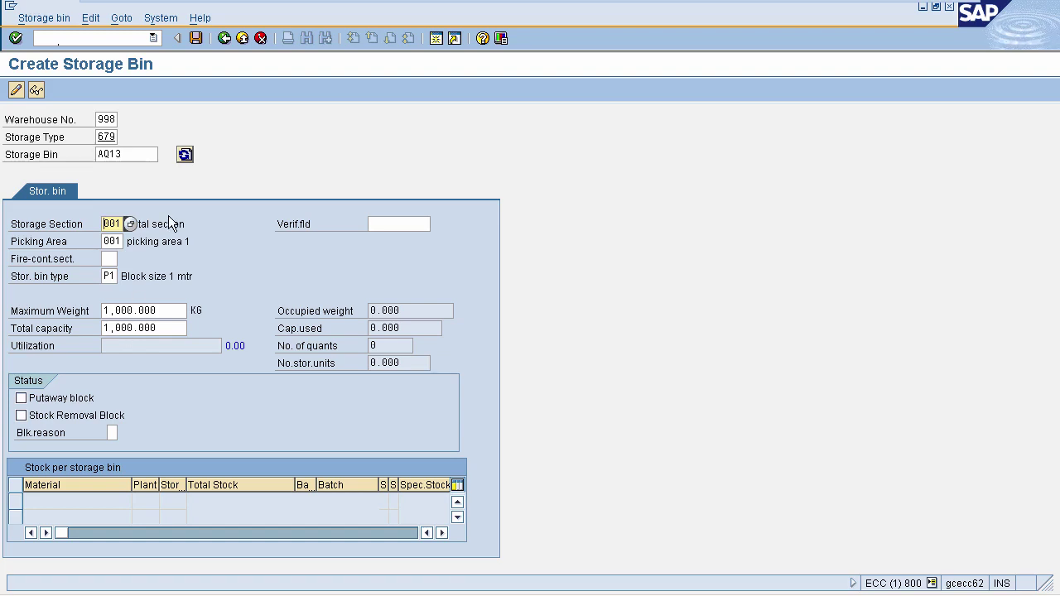
click(196, 38)
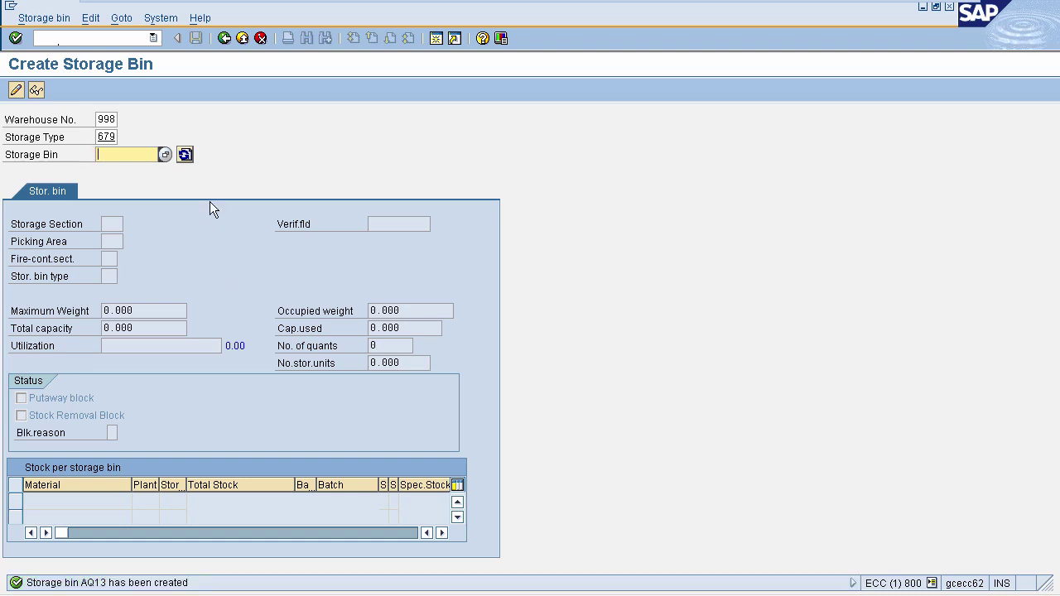
Step: Open transaction LS03N and review storage bin AQ13 in warehouse 998, storage type 679
click(104, 34)
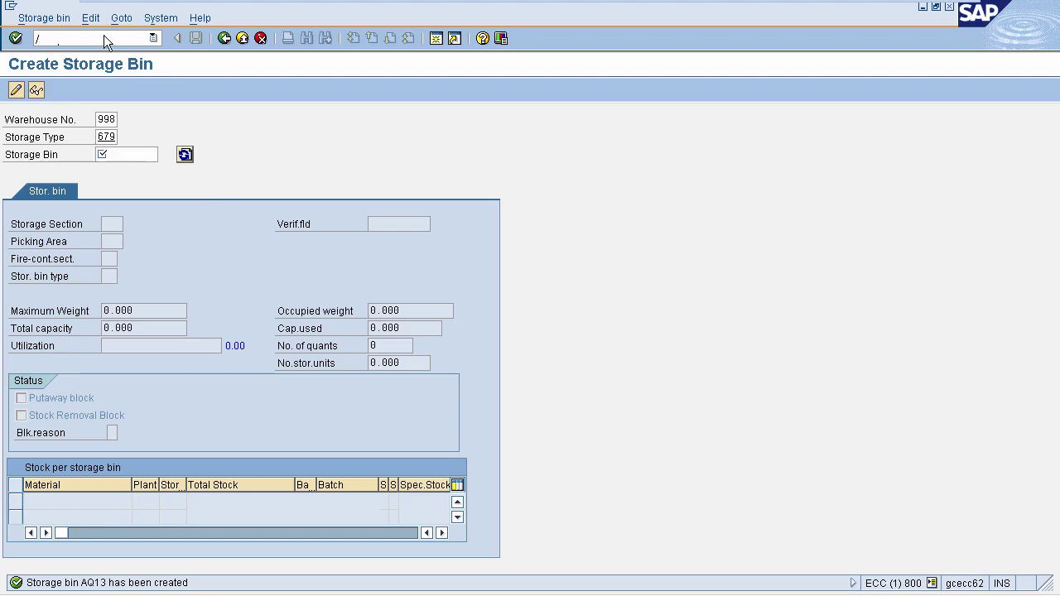
text(/nls03n)
key(Return)
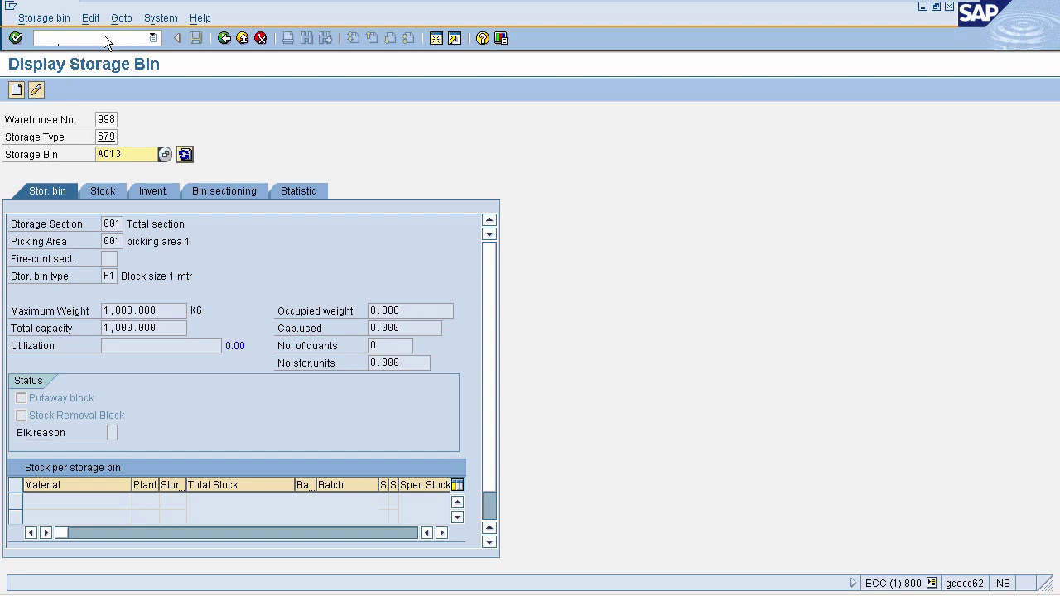
click(106, 120)
click(106, 138)
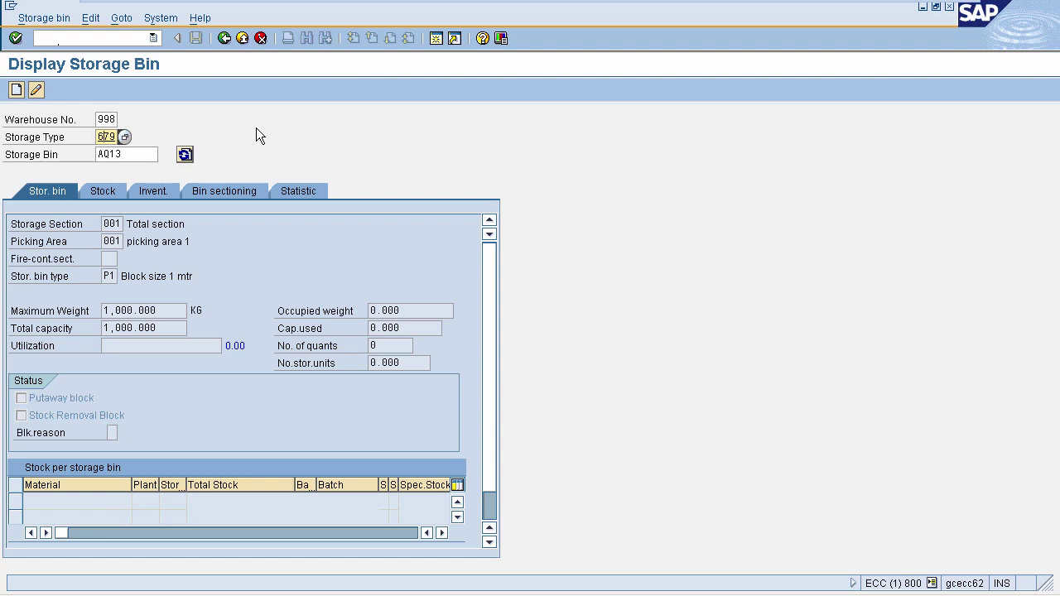
Step: Switch to transaction SPRO and display the SAP Customizing Implementation Guide
click(73, 36)
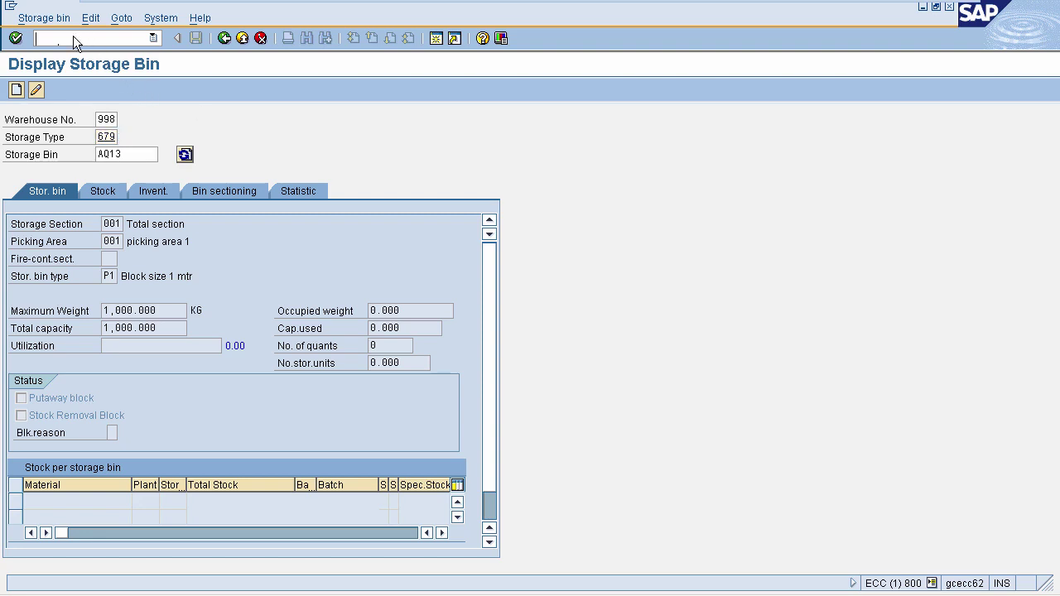
text(/nspro)
key(Return)
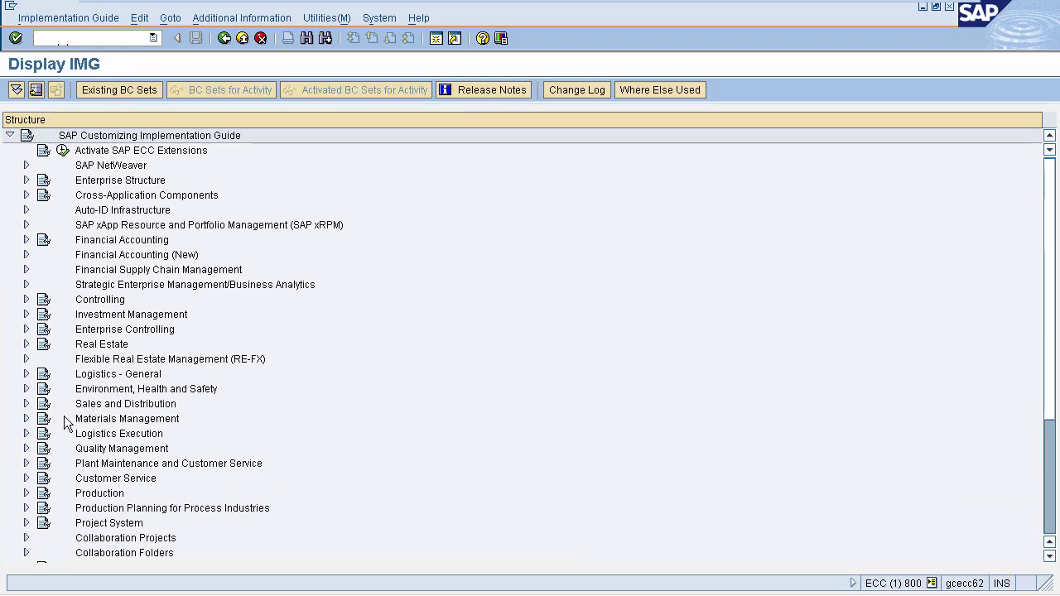
Step: Open the Define Blocking Reasons activity for storage bins within the Warehouse Management master data of Logistics Execution
click(26, 434)
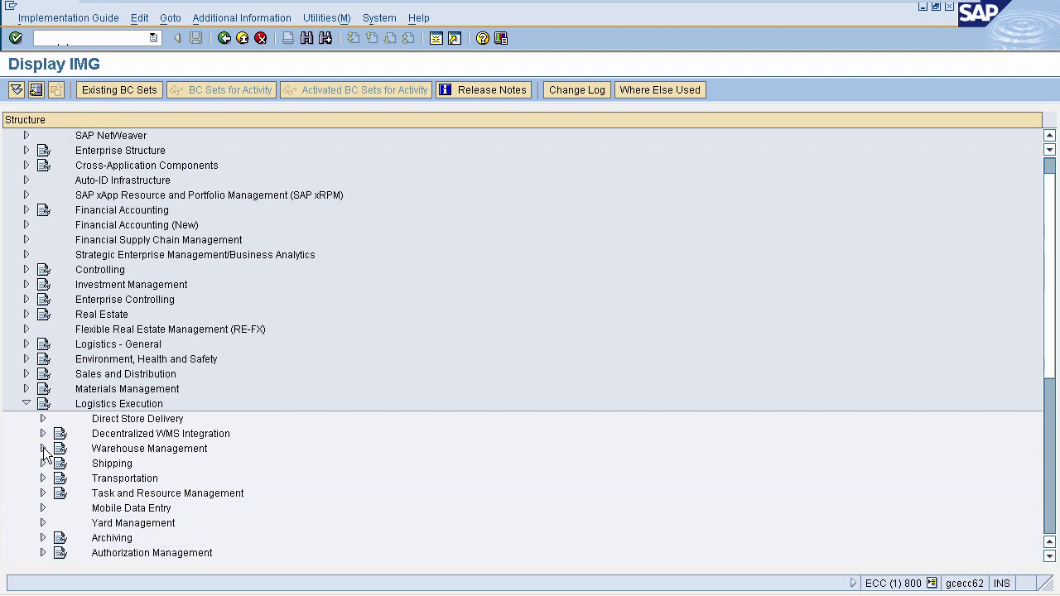
click(43, 448)
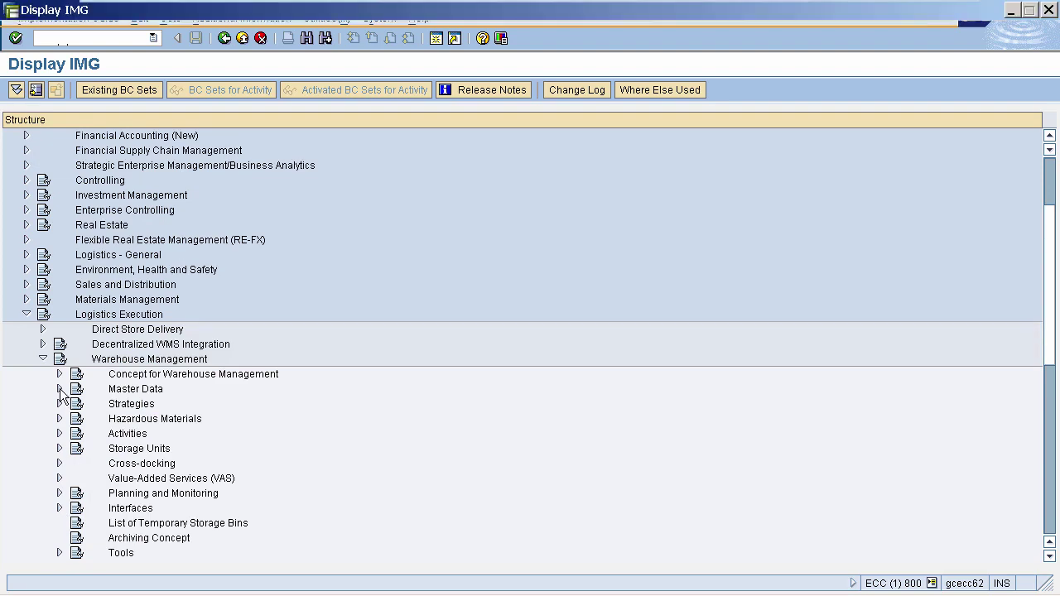
click(59, 388)
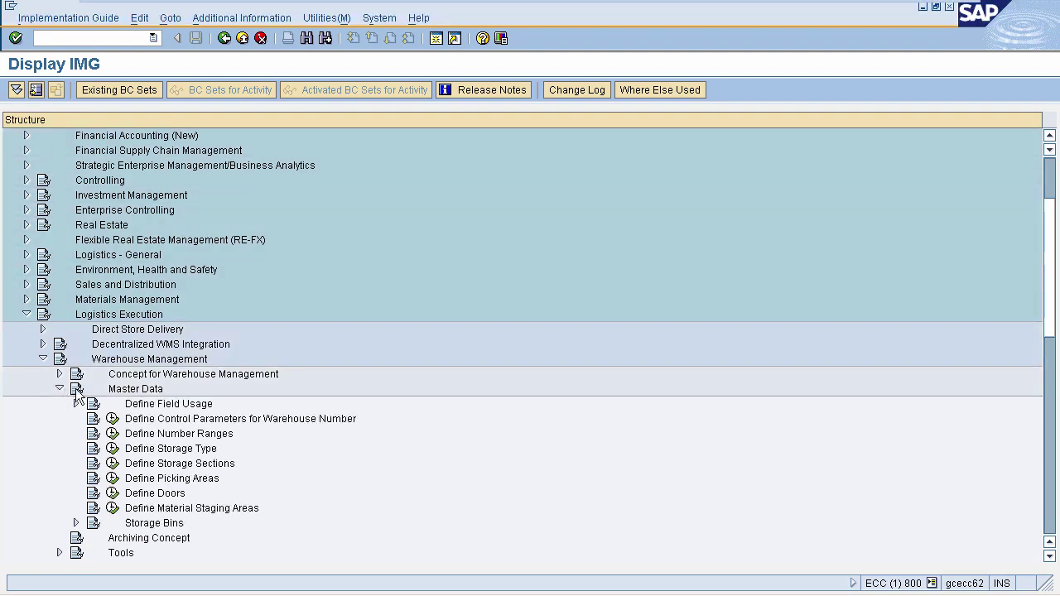
click(76, 522)
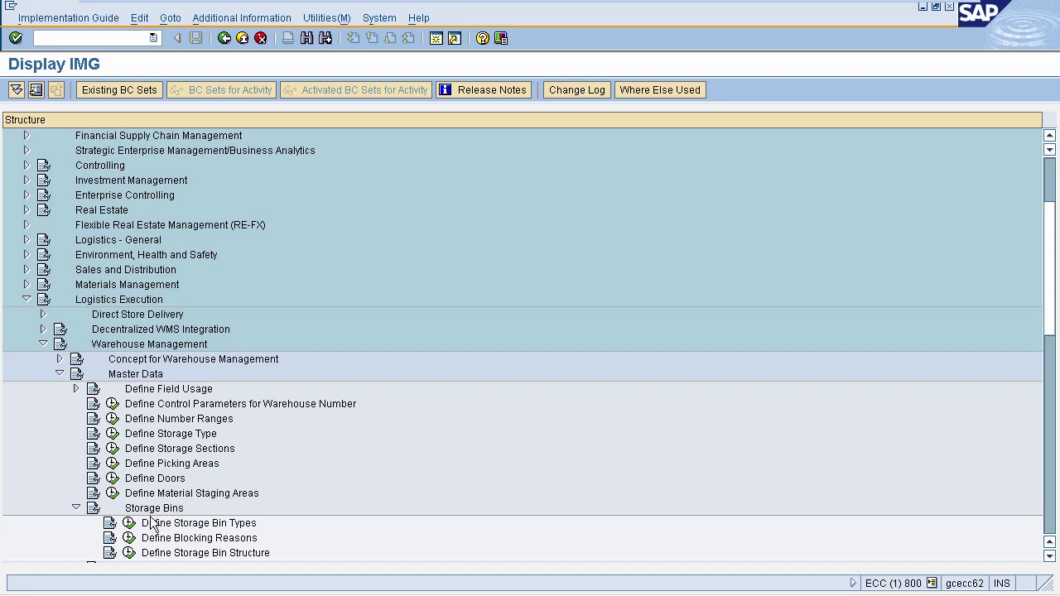
click(129, 539)
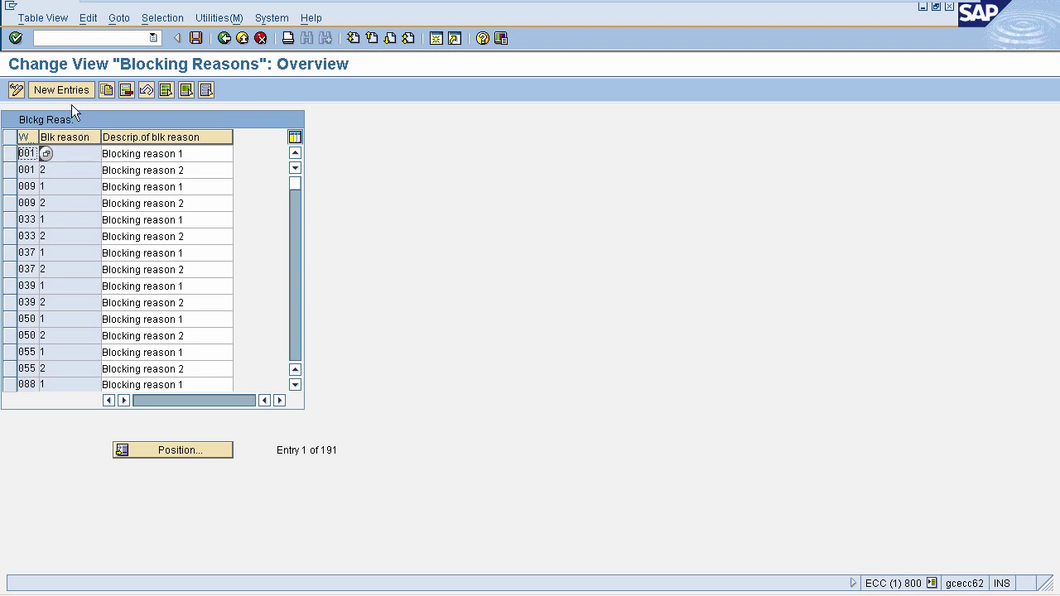
Step: Add blocking reason 2 with the description "damaged" for warehouse 998 and save it under the proposed customizing request
click(64, 92)
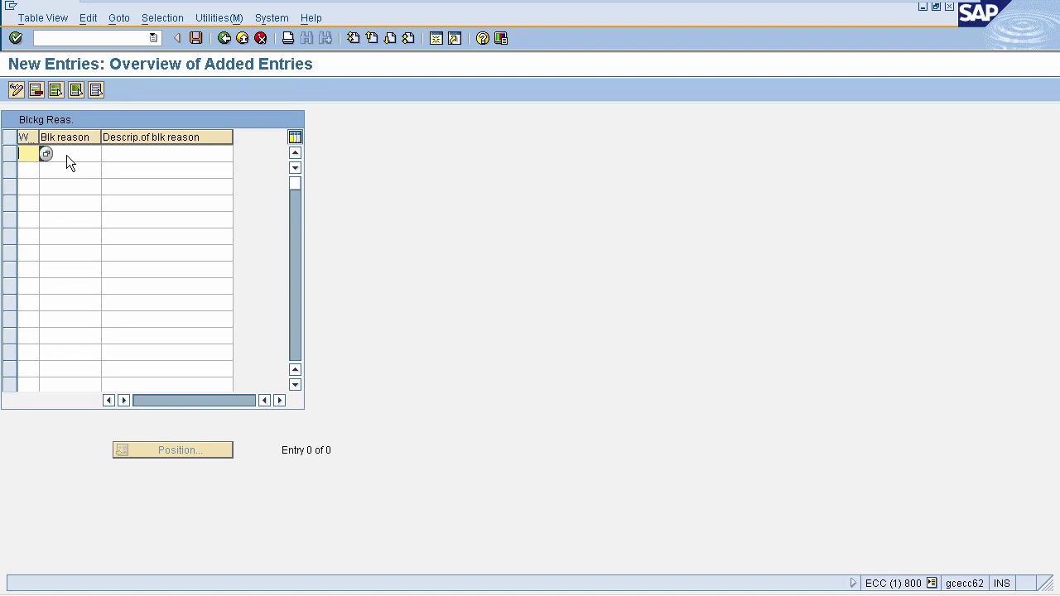
click(68, 155)
click(137, 155)
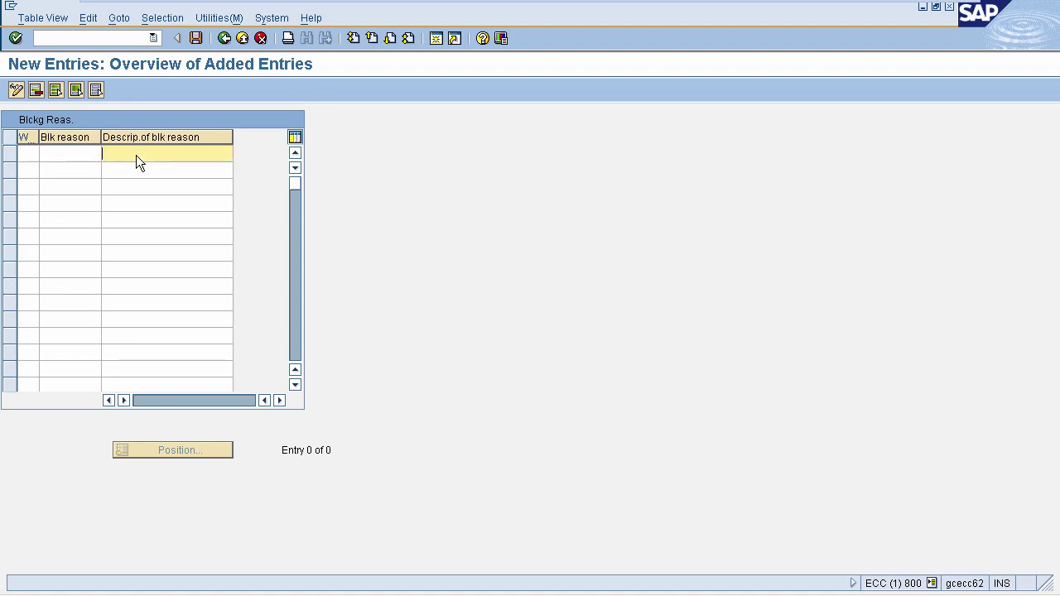
click(30, 157)
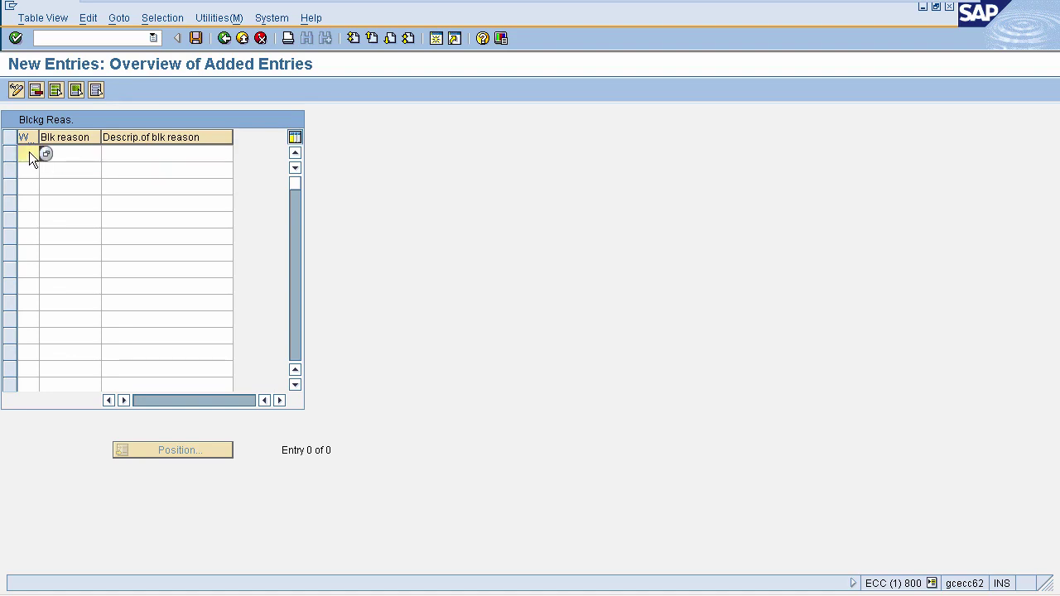
text(999)
click(71, 156)
text(2)
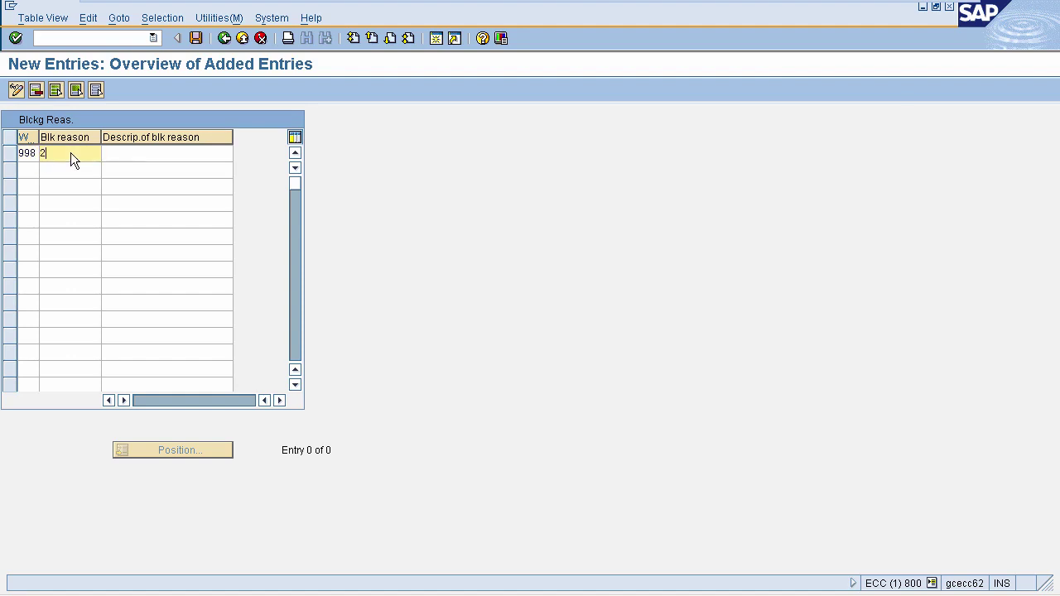
click(126, 154)
text(d)
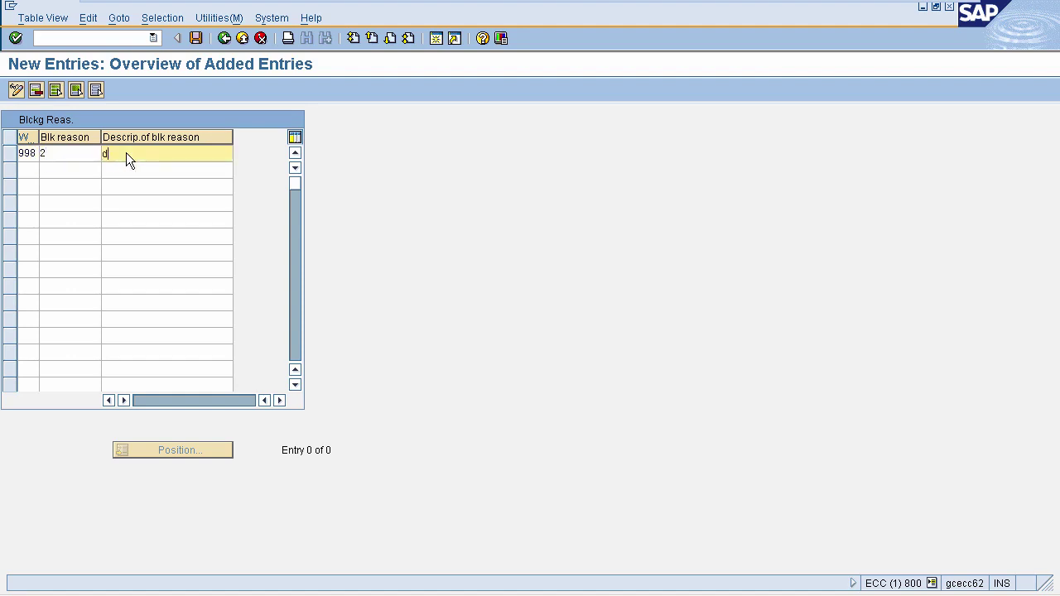
text(amaged)
key(Return)
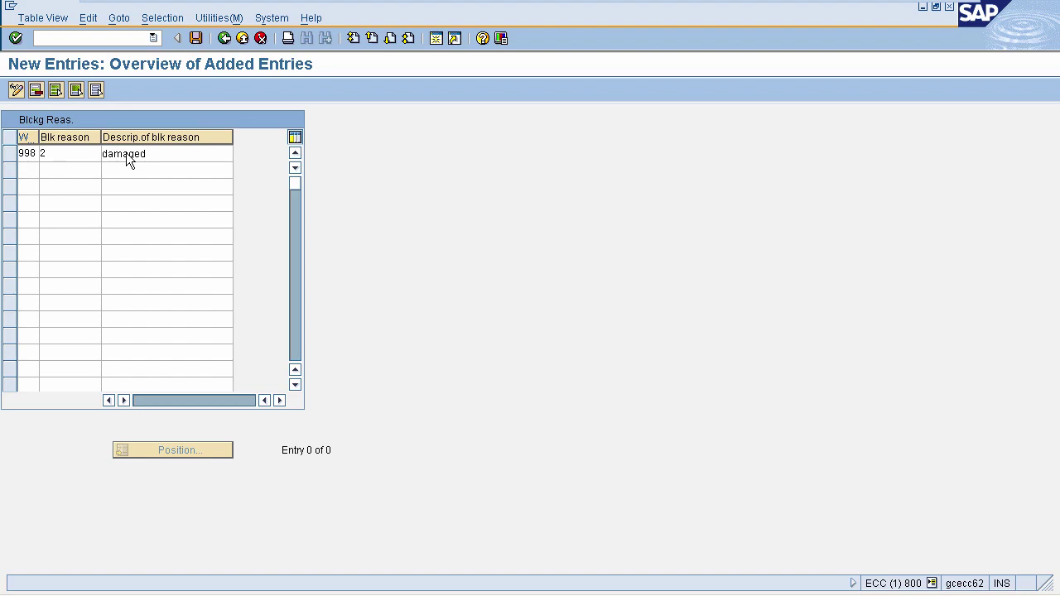
click(196, 38)
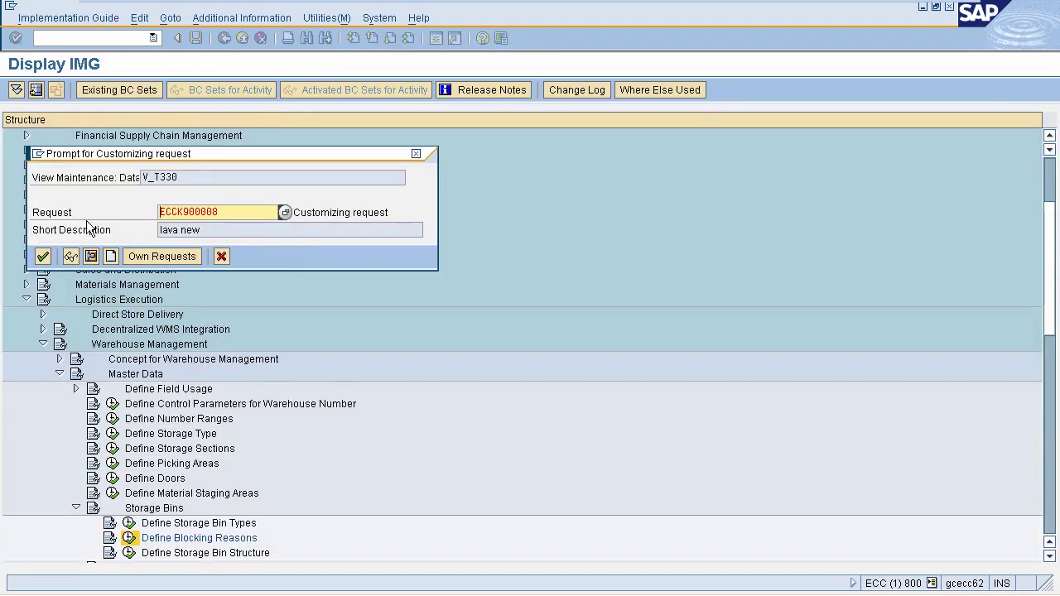
click(42, 257)
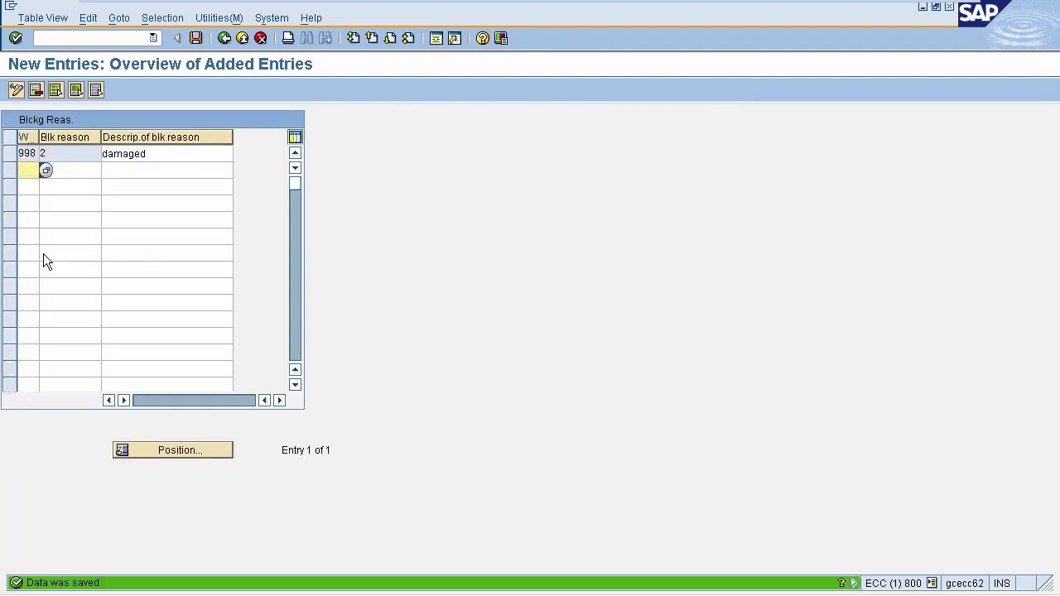